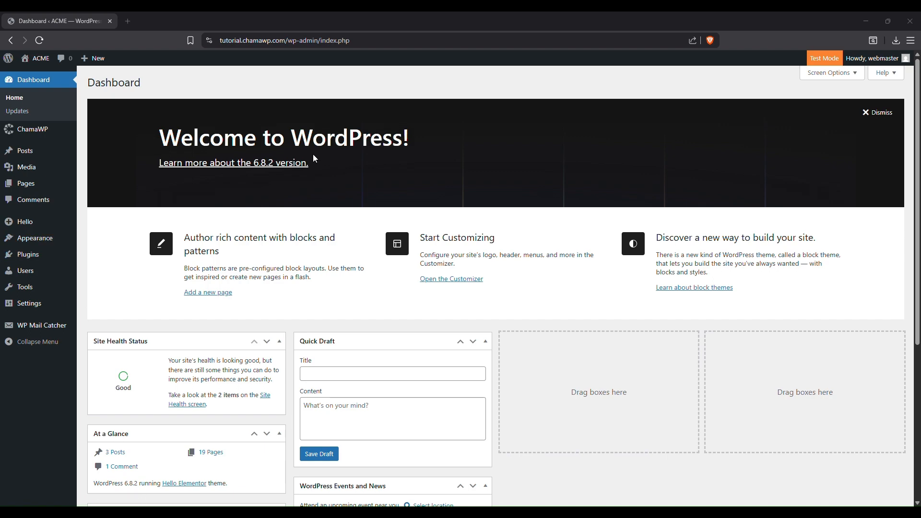
Start a new ChamaWP commission and title it "Lineart of Characters"
mouse_move(44, 135)
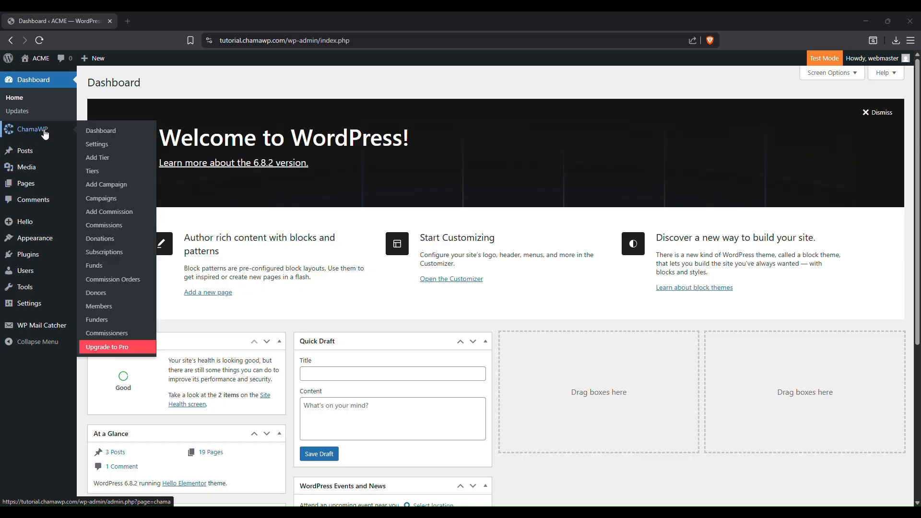
click(112, 215)
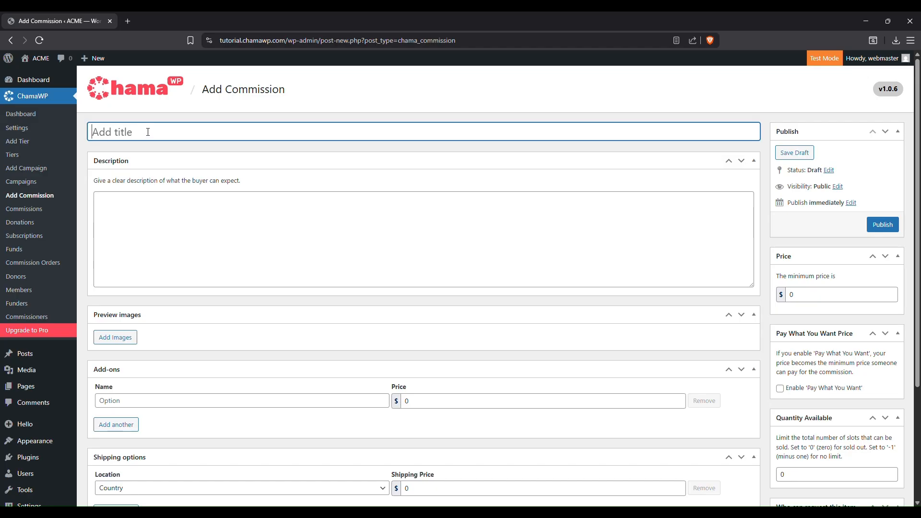
text(Lineart of Characters)
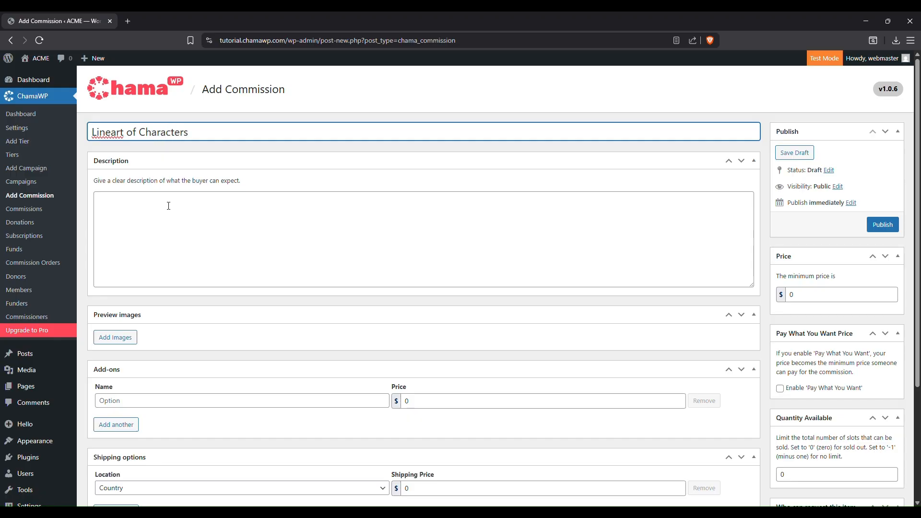
Fill the commission description with the first placeholder paragraph copied from the open Notepad++ document
click(161, 207)
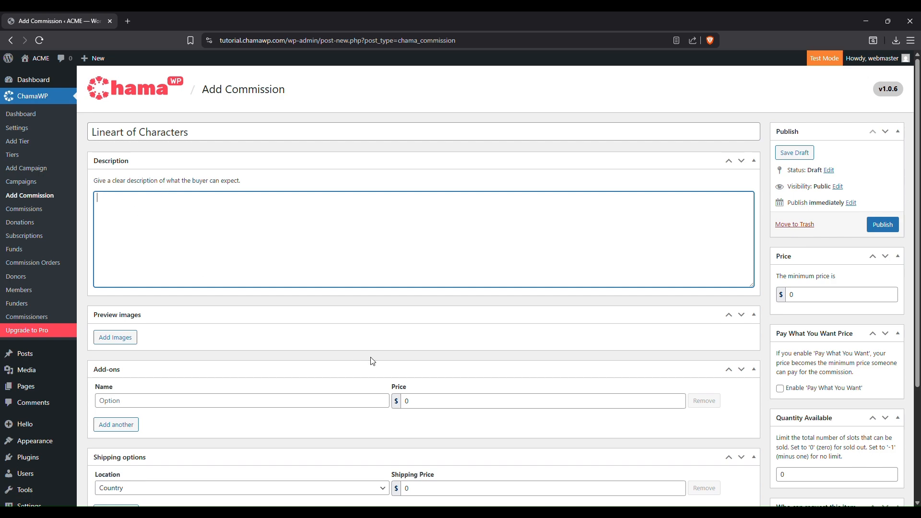
click(519, 512)
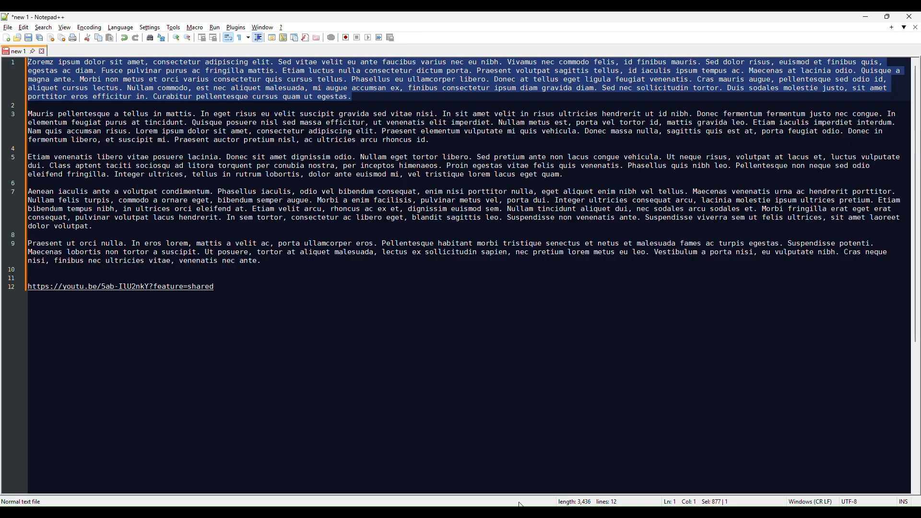
right_click(153, 77)
click(168, 96)
key(alt+Tab)
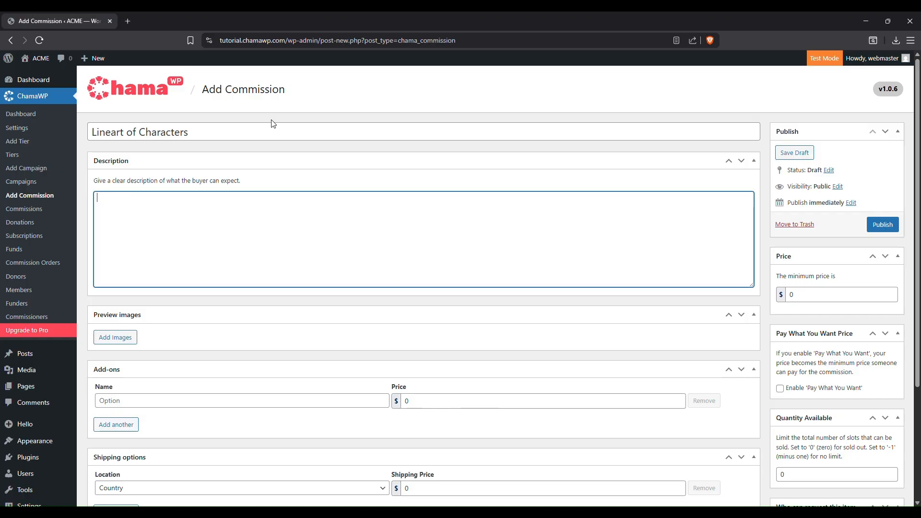
key(ctrl+v)
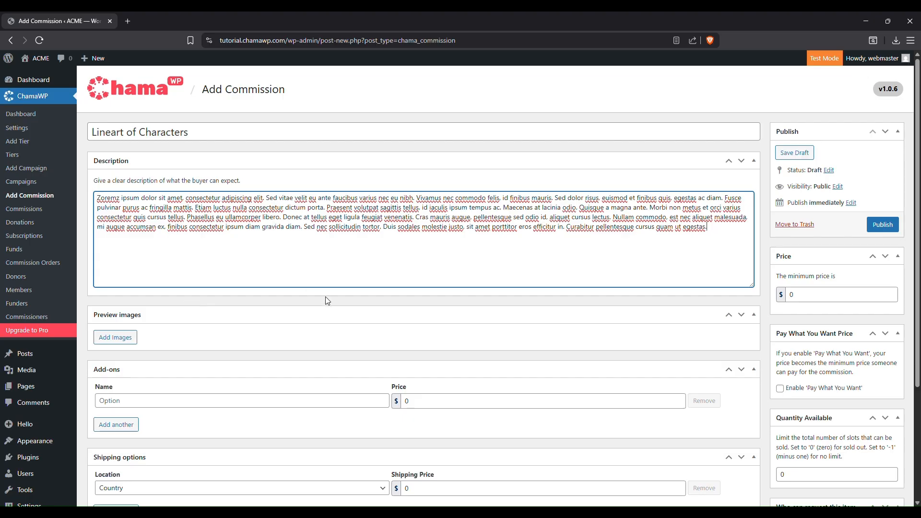
Add the three black-and-white character line drawings from the media library as preview images
click(124, 345)
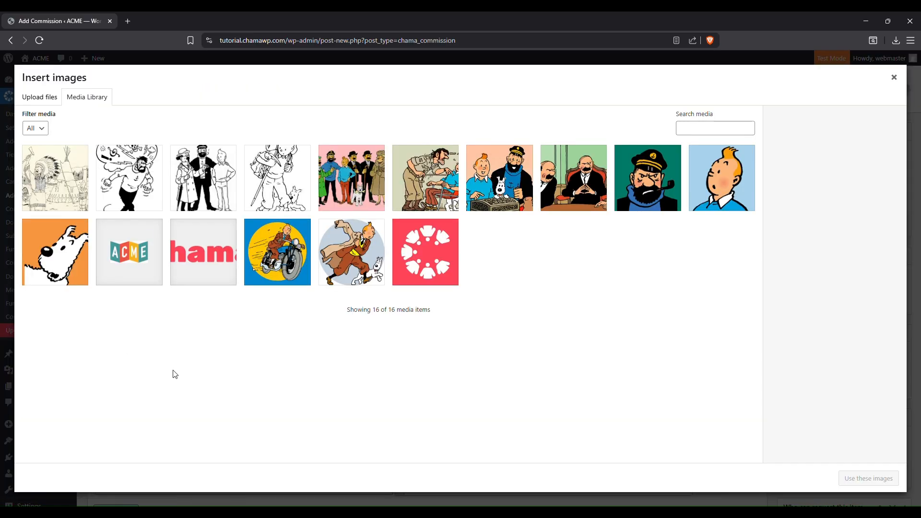
click(143, 192)
click(185, 196)
click(265, 195)
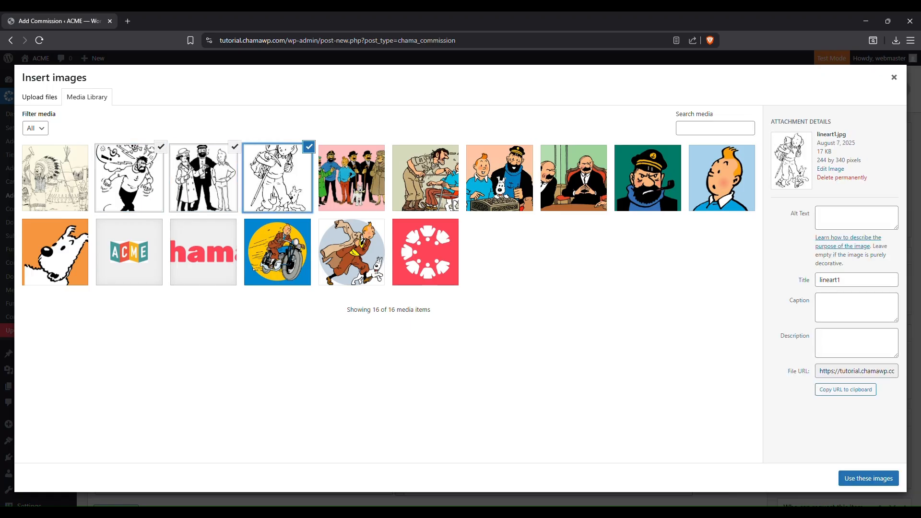
click(871, 478)
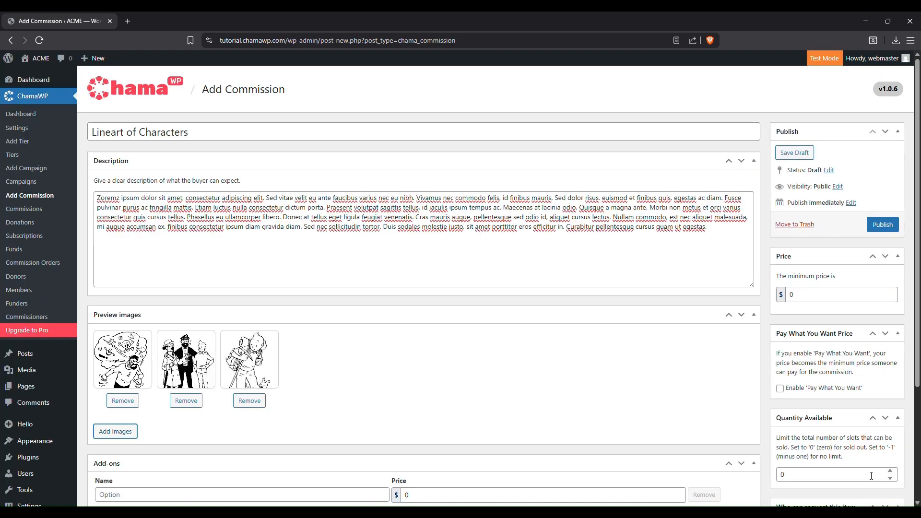
Enter the first add-on as "Signed copy of art" with a price of $15
scroll(336, 323, down, 3)
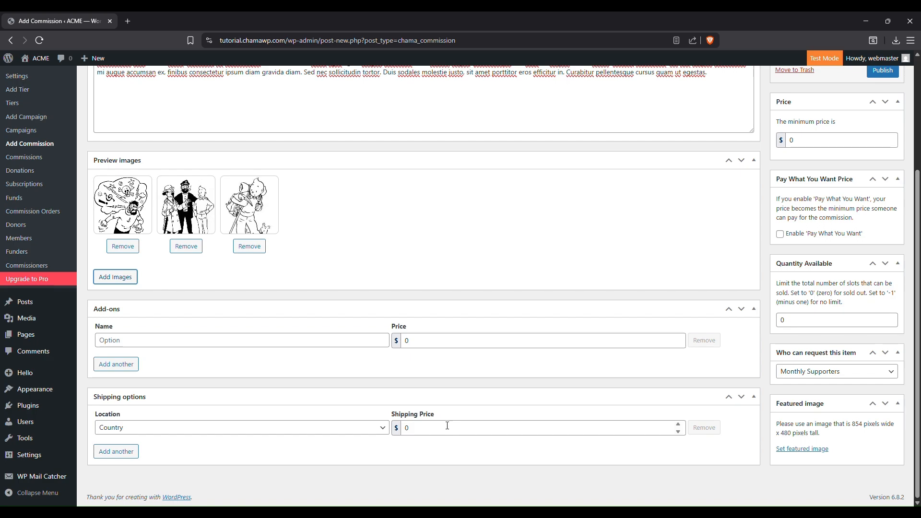
click(230, 340)
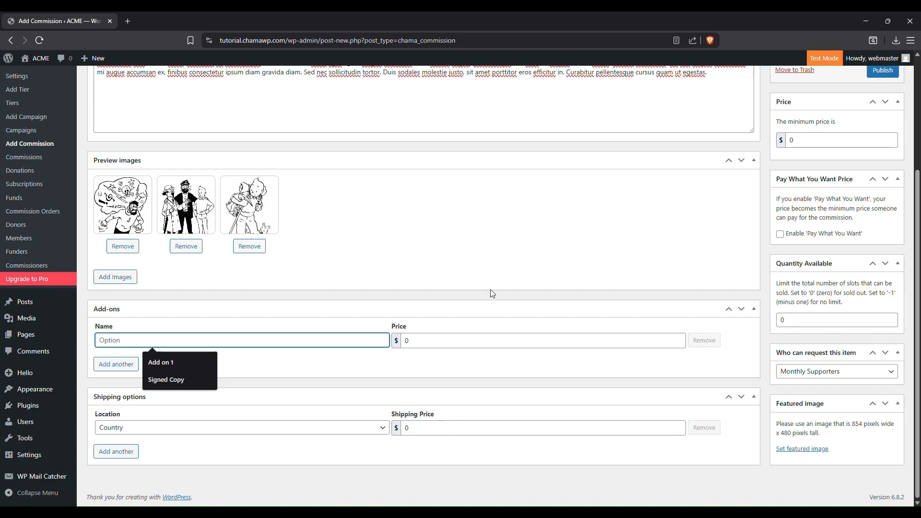
click(346, 329)
click(386, 342)
text(Siu)
key(BackSpace)
key(BackSpace)
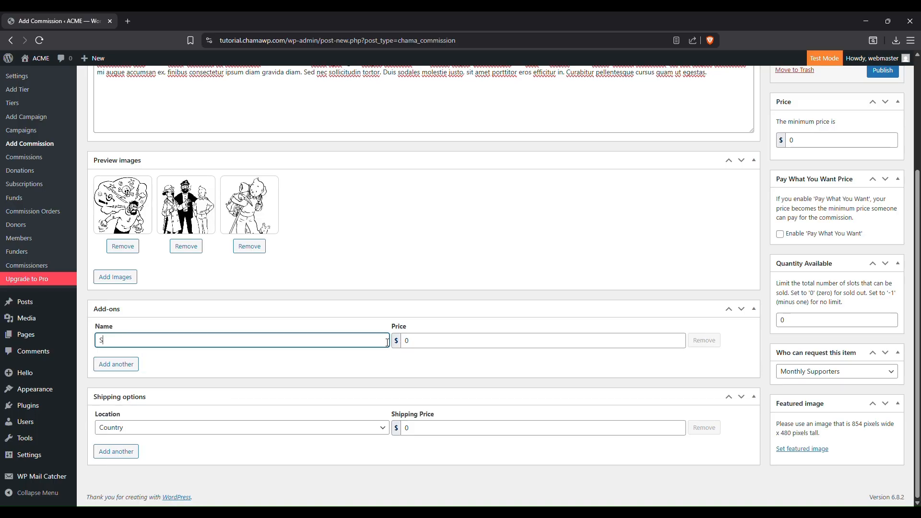
text(igned c)
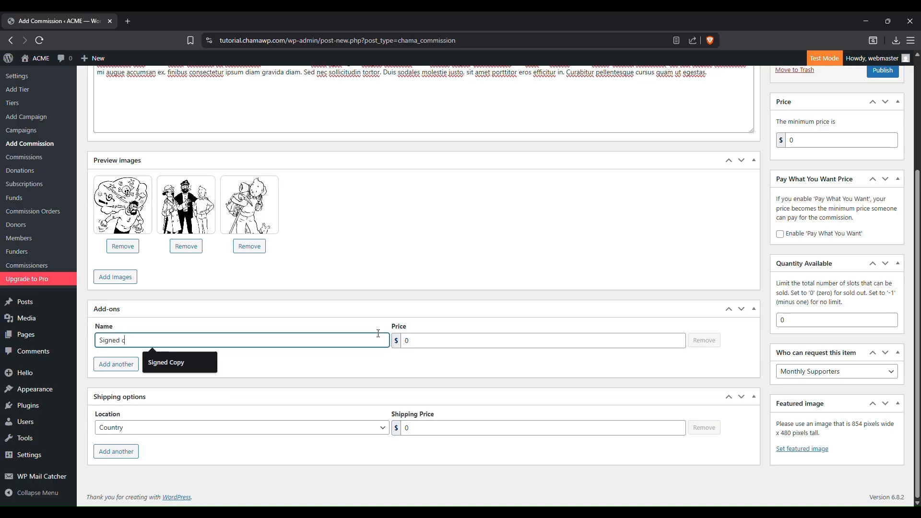
text(opy of art)
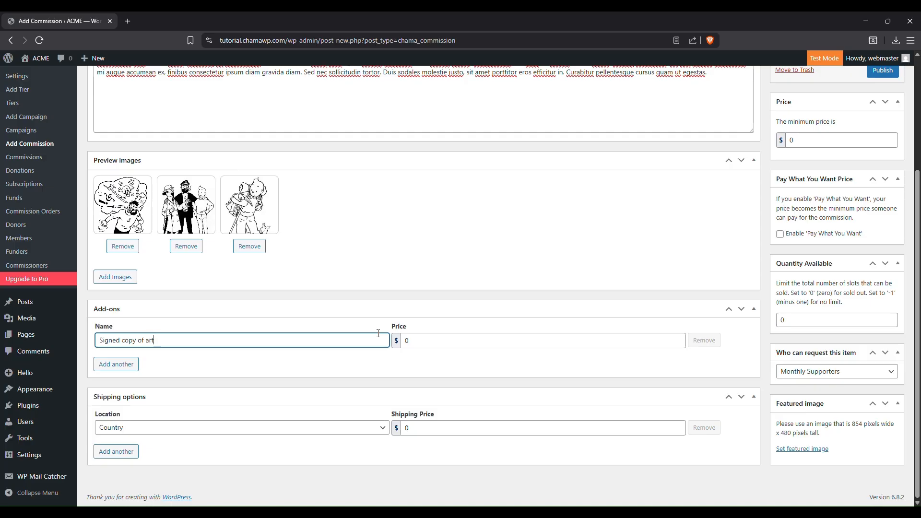
key(Tab)
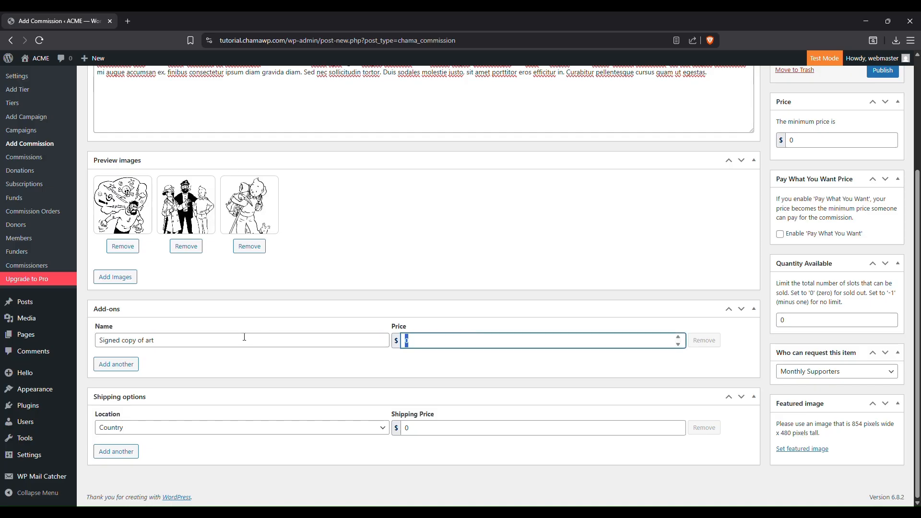
text(13)
key(BackSpace)
text(5)
Add a second add-on named "Color version" with a price of $50
click(125, 369)
click(158, 361)
text(C)
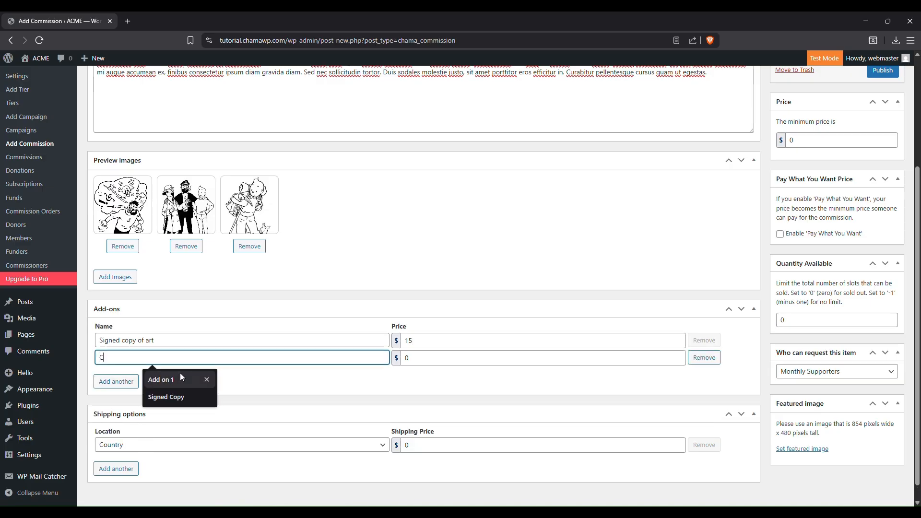
text(olor version)
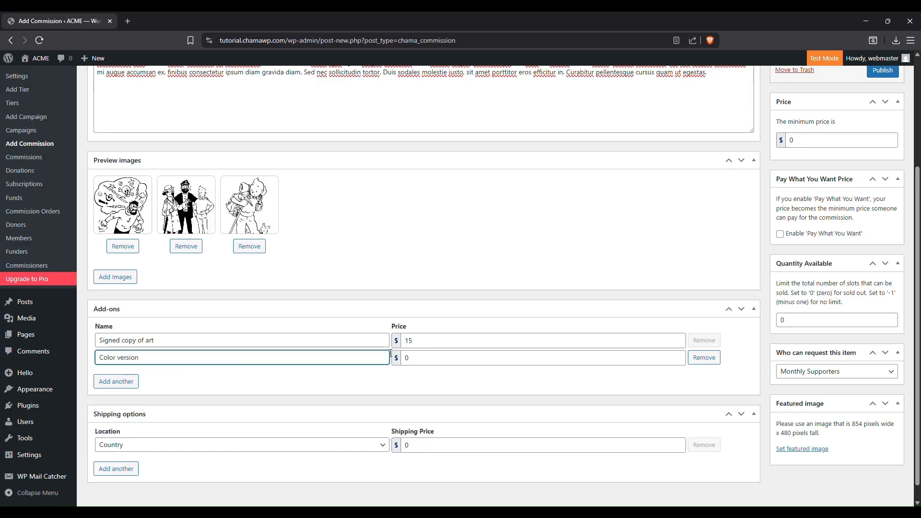
key(Tab)
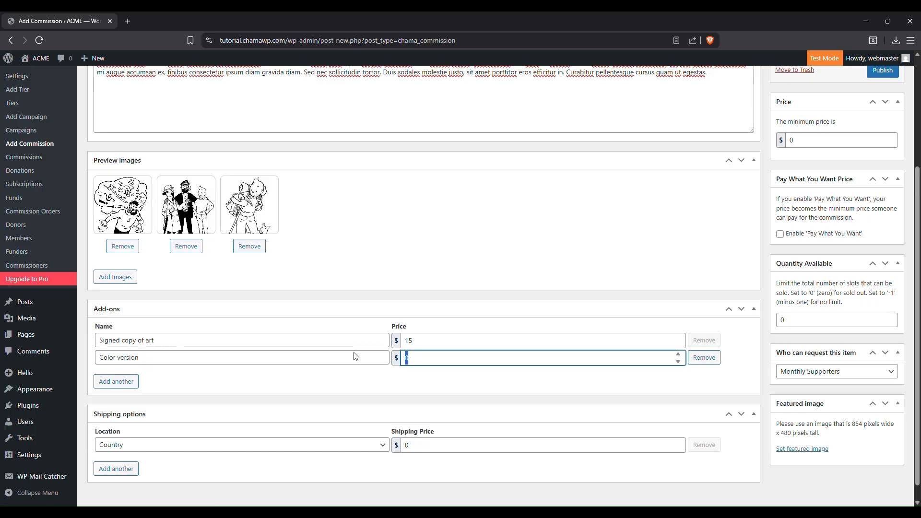
text(50)
Set the first shipping option to North America with a shipping price of $15
scroll(286, 462, down, 1)
scroll(305, 438, up, 4)
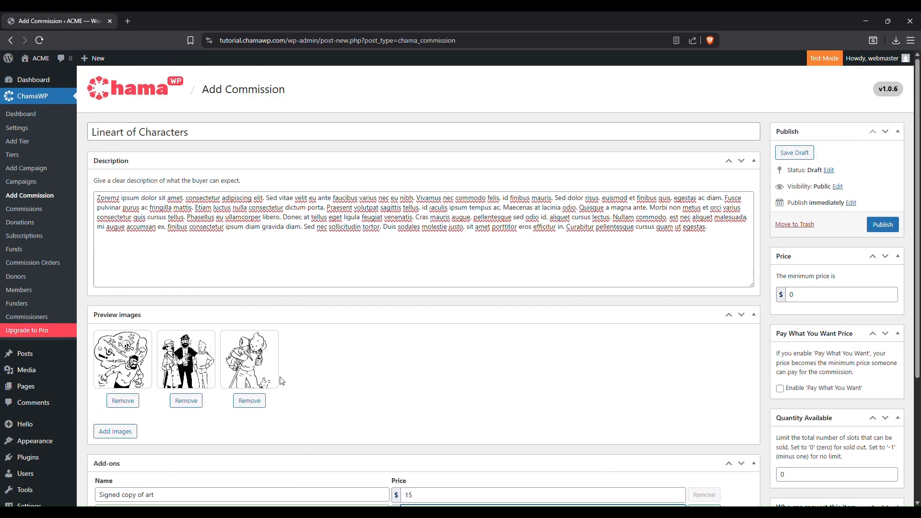
scroll(246, 331, down, 4)
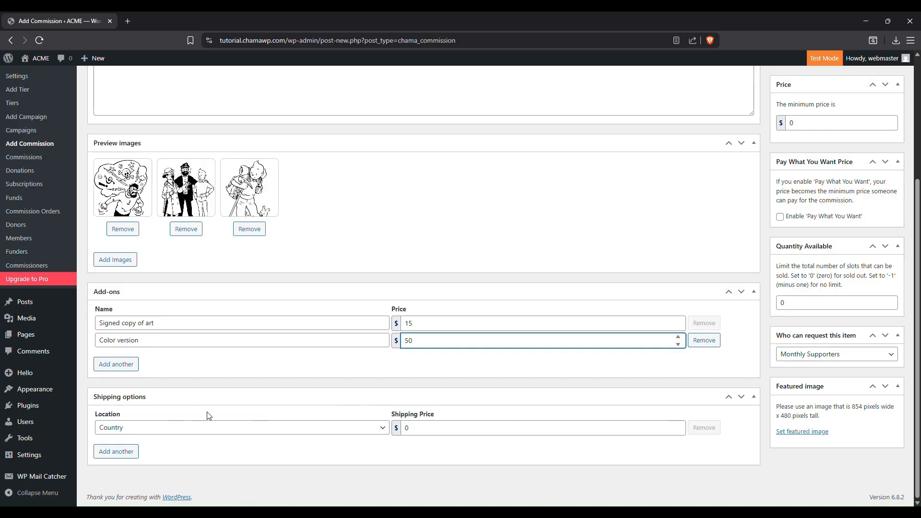
click(321, 432)
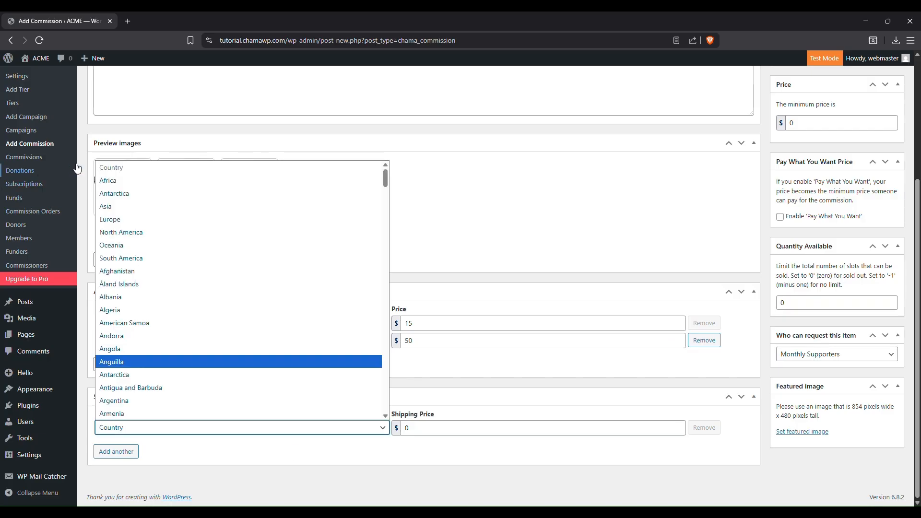
click(134, 232)
click(414, 427)
key(BackSpace)
text(15)
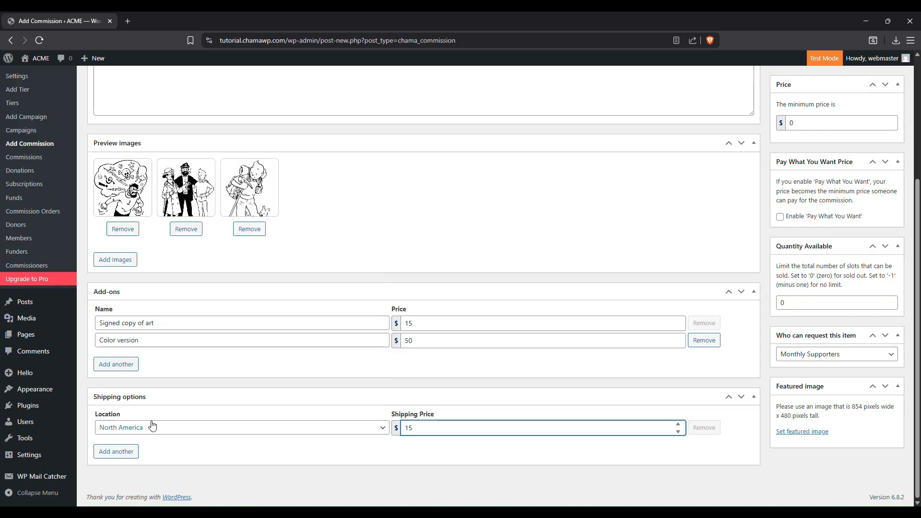
Add a second shipping option for Africa with a shipping price of $20
click(126, 452)
click(126, 446)
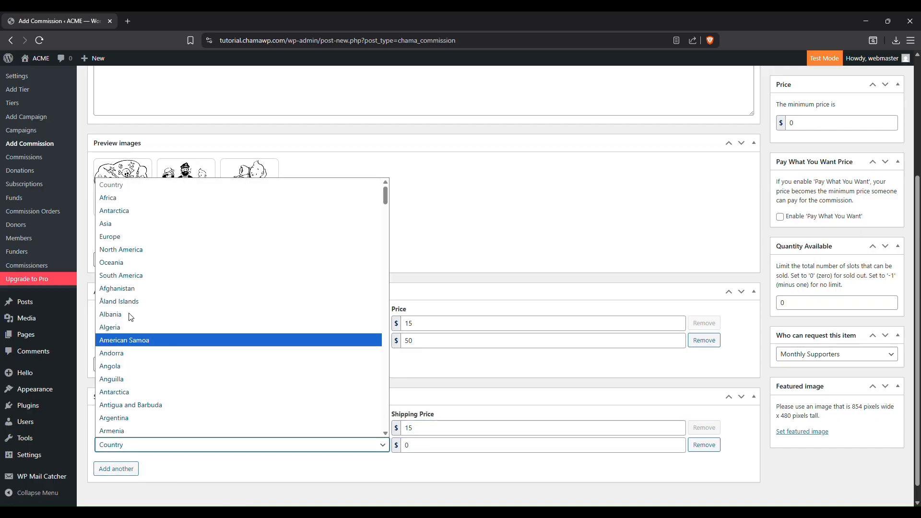
click(124, 196)
click(426, 446)
key(BackSpace)
text(20)
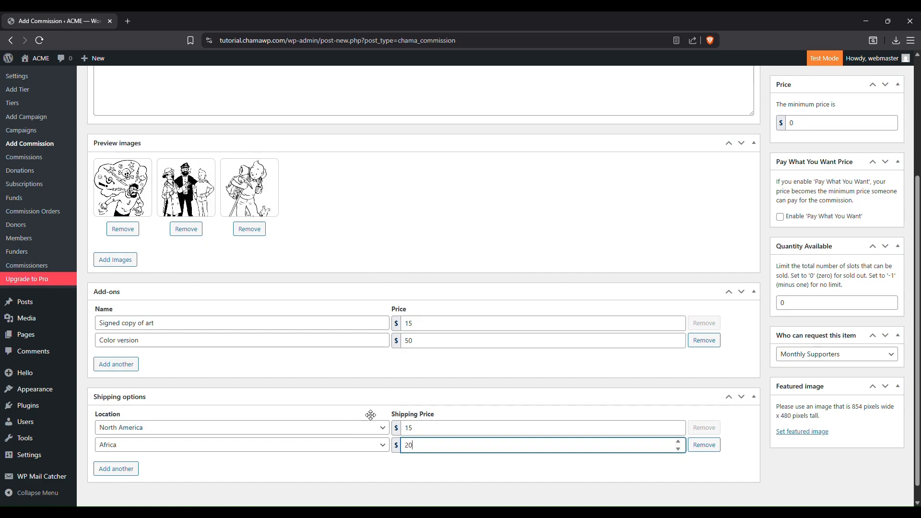
Add a third shipping option for Europe with a shipping price of $40
click(125, 470)
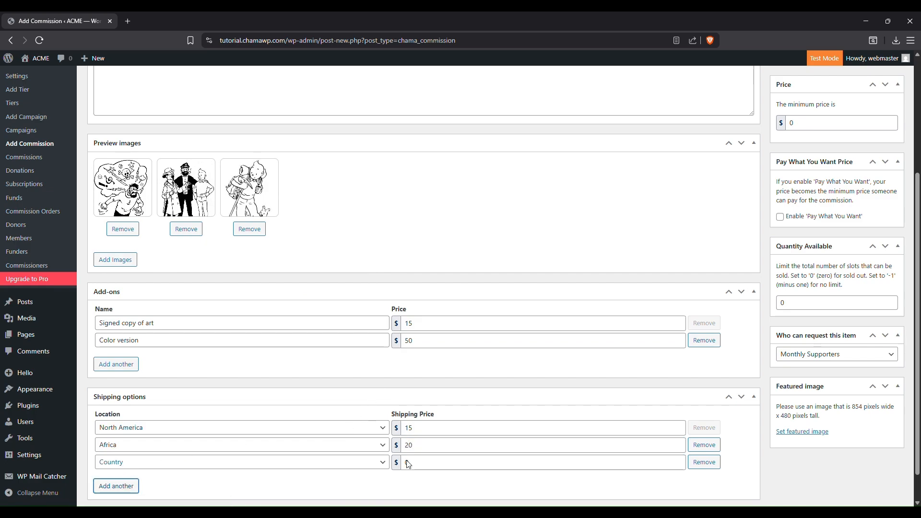
click(155, 463)
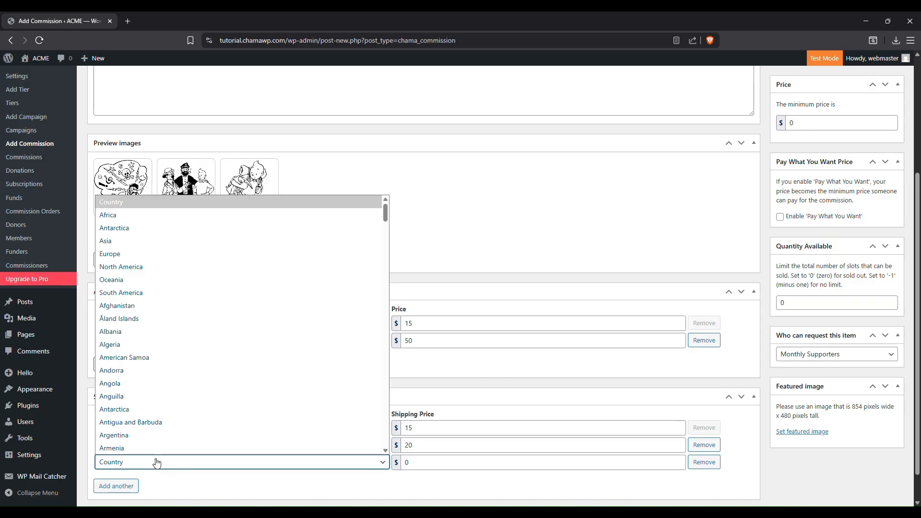
click(158, 254)
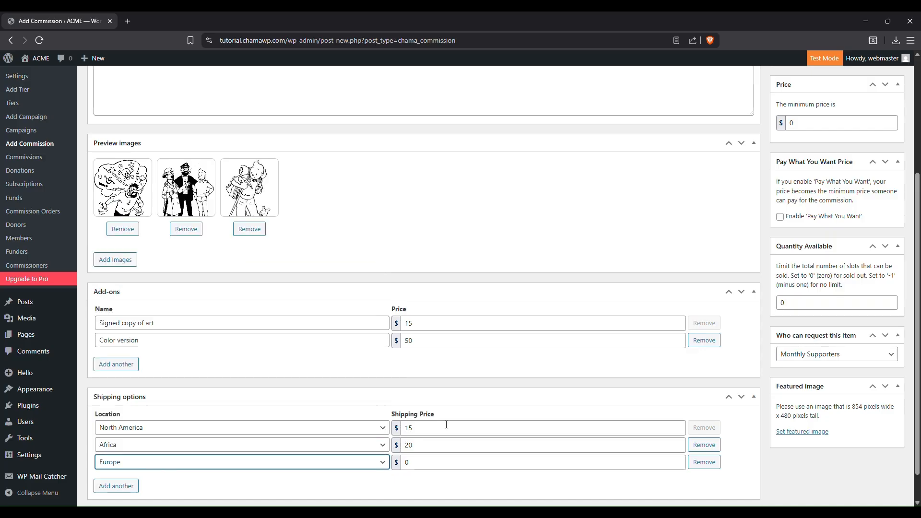
key(Tab)
text(40)
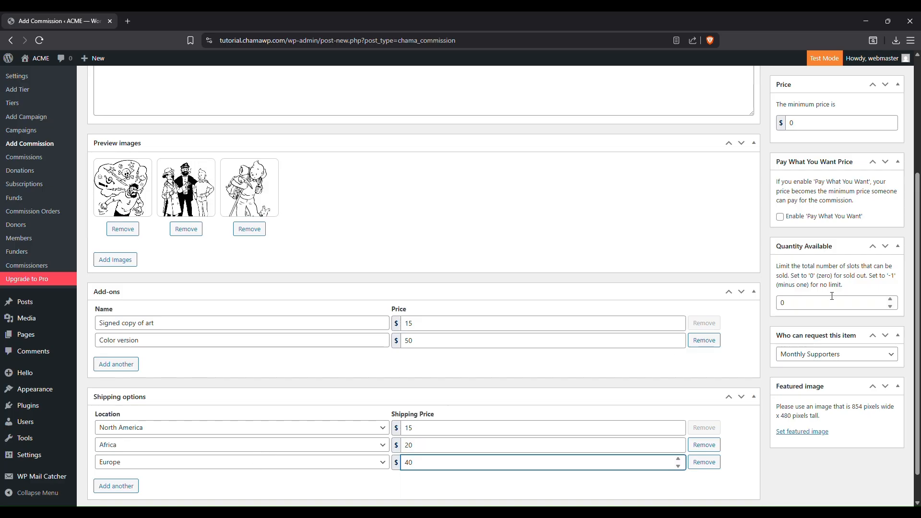
Set the commission's minimum price to $50 and enable 'Pay What You Want' pricing
scroll(832, 296, up, 3)
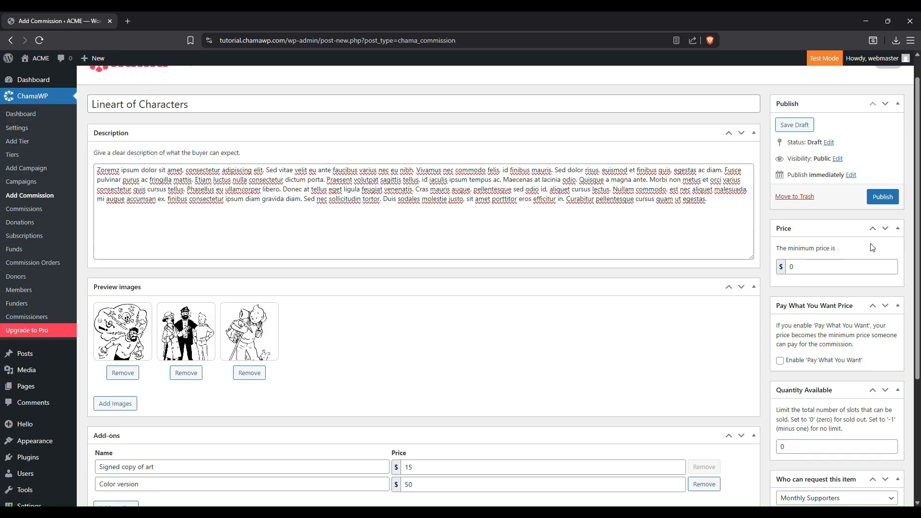
double_click(802, 271)
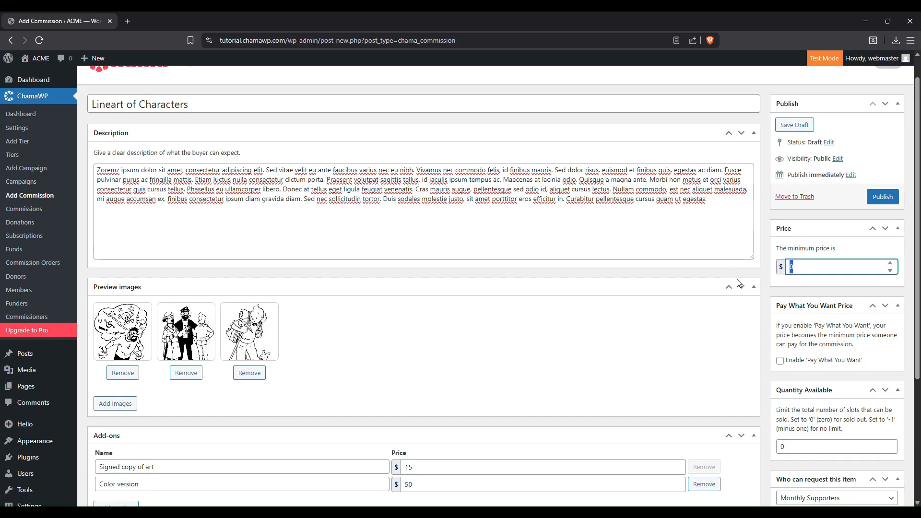
text(5)
click(780, 361)
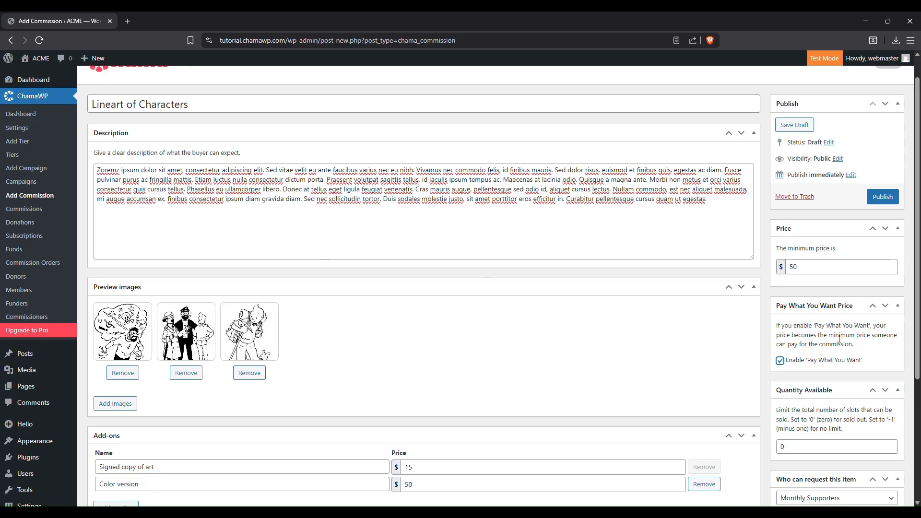
Limit the commission's available quantity to 500 slots
scroll(800, 456, down, 2)
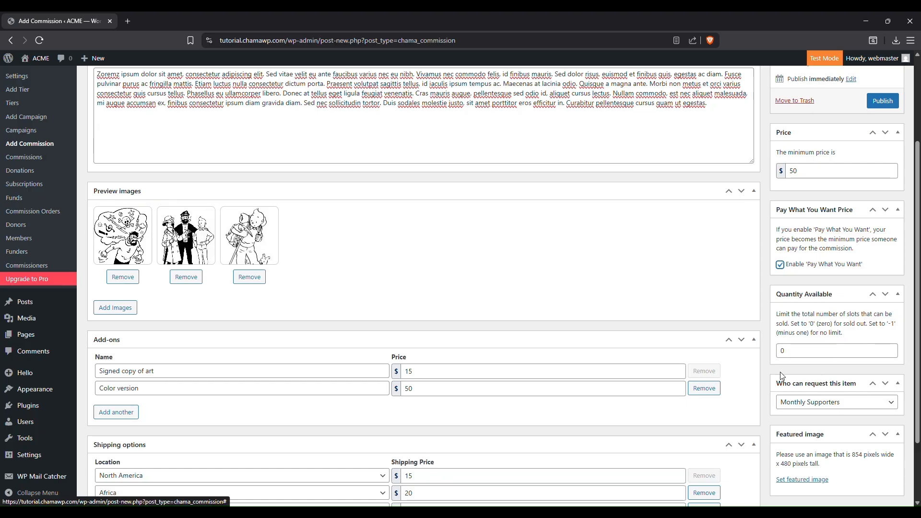
double_click(818, 350)
text(500)
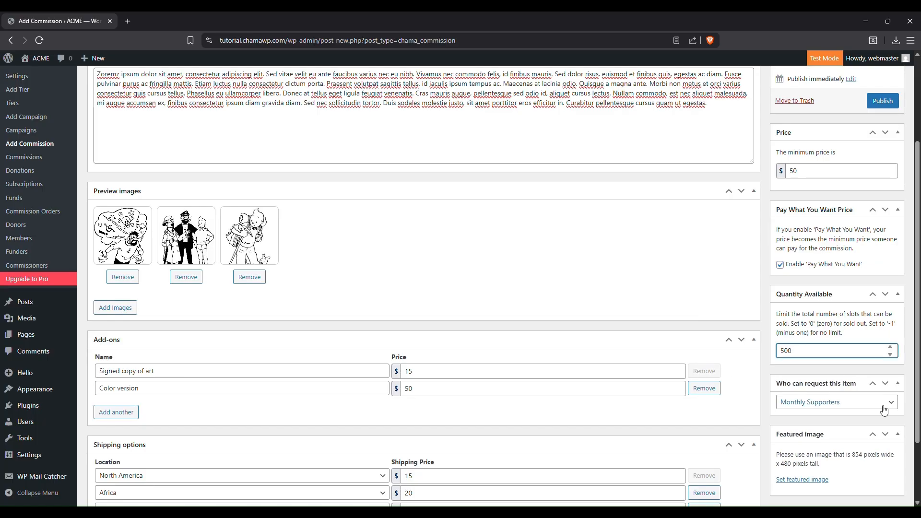
scroll(888, 423, down, 1)
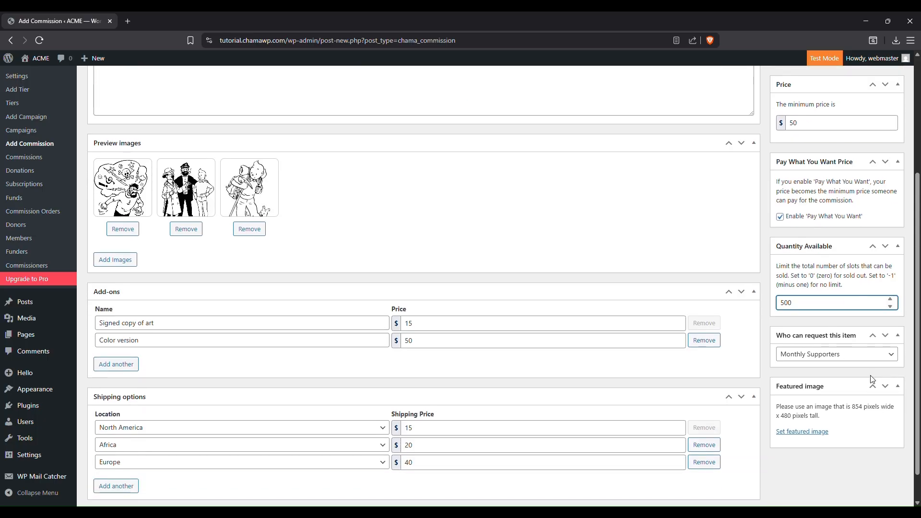
Allow everyone to request the commission and set the line drawing of the teepee camp as its featured image
click(851, 359)
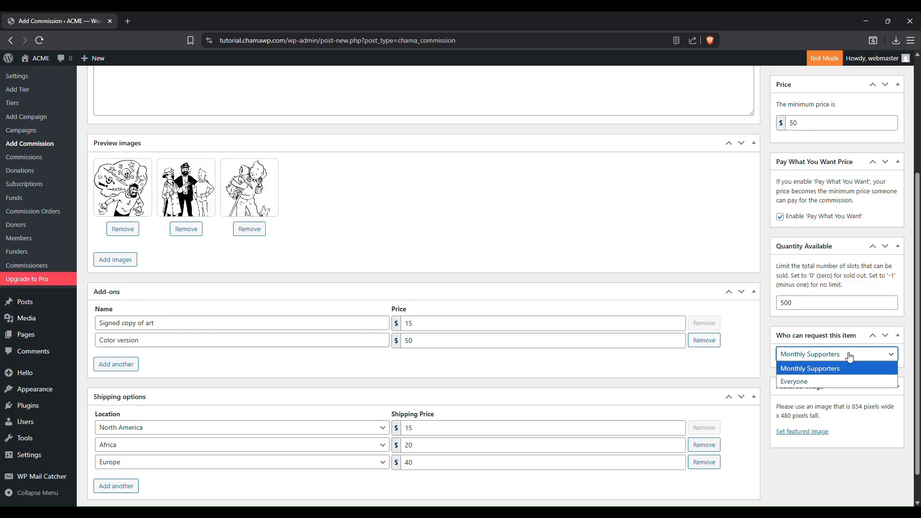
click(854, 382)
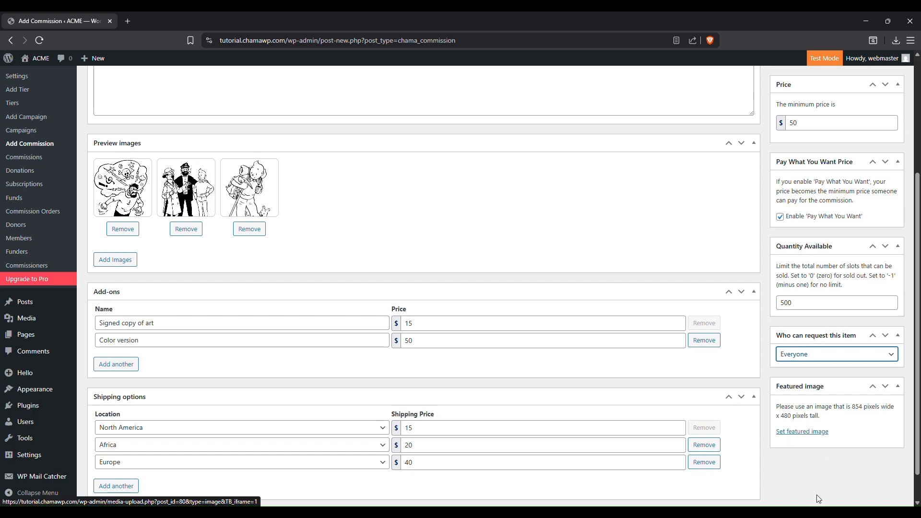
click(801, 438)
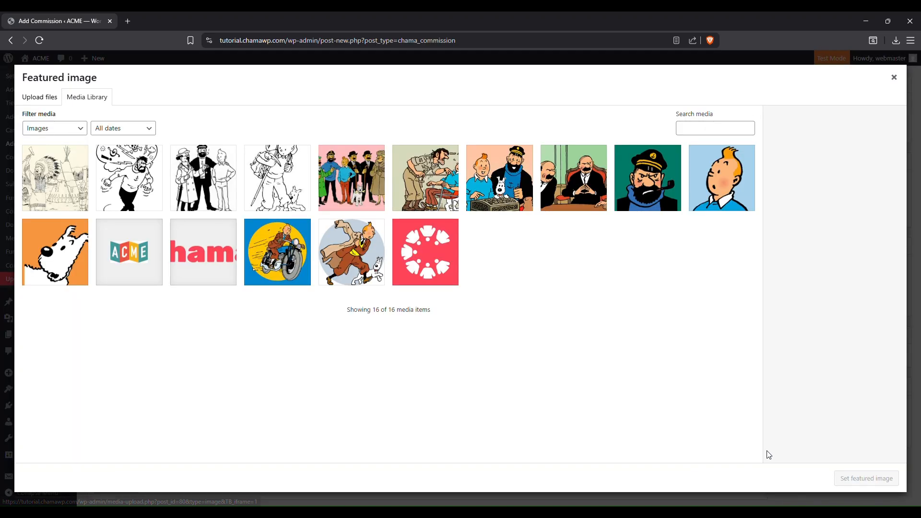
click(45, 199)
click(866, 479)
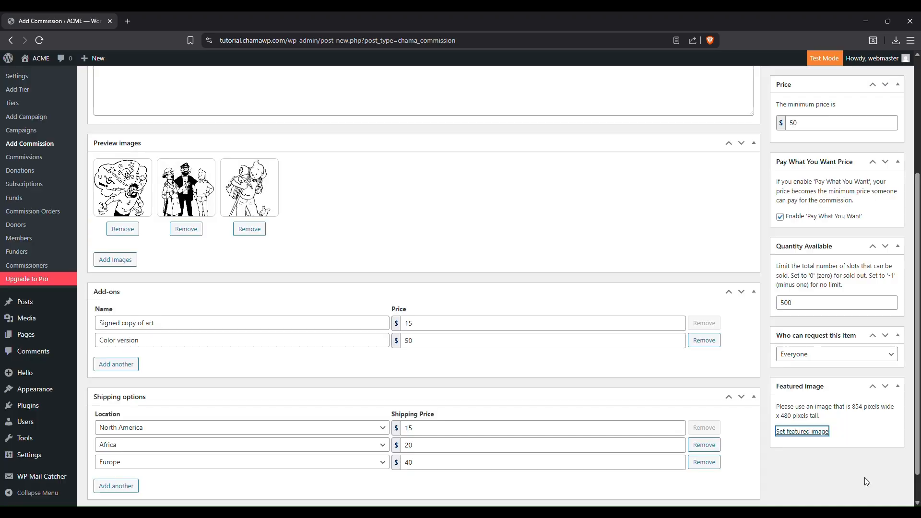
Publish the "Lineart of Characters" commission
scroll(772, 433, up, 4)
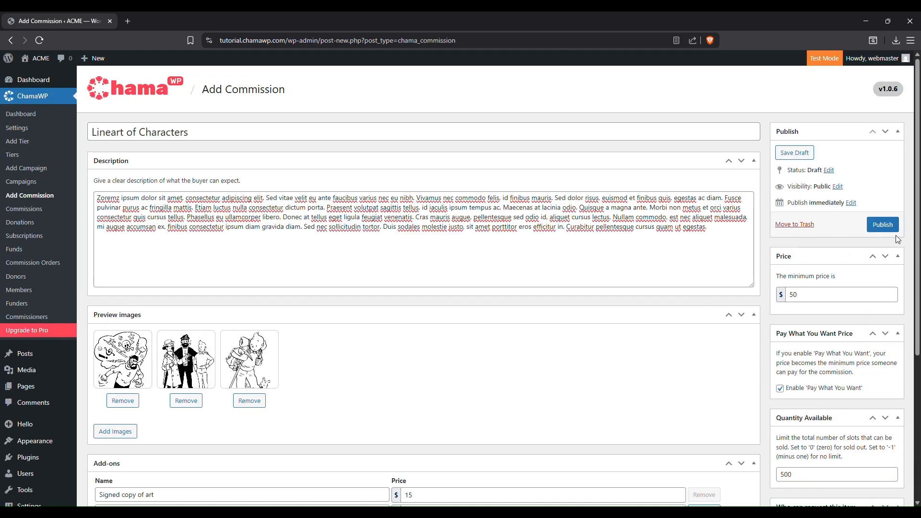
click(886, 229)
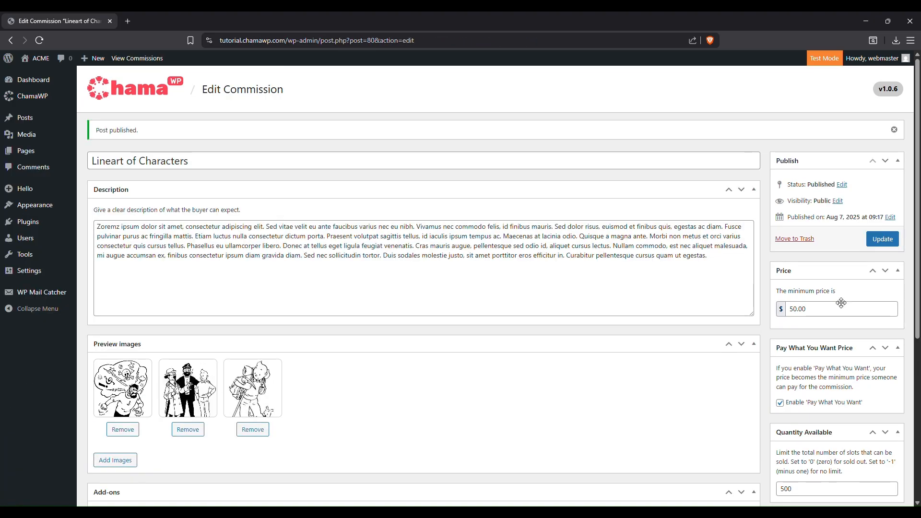
Switch to the Firefox window with the public ACME hub page and reload it
mouse_move(514, 513)
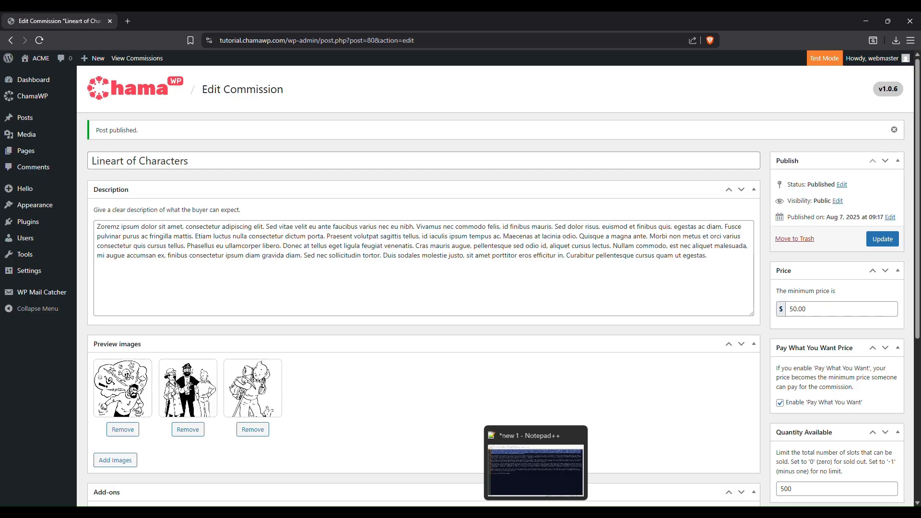
click(515, 513)
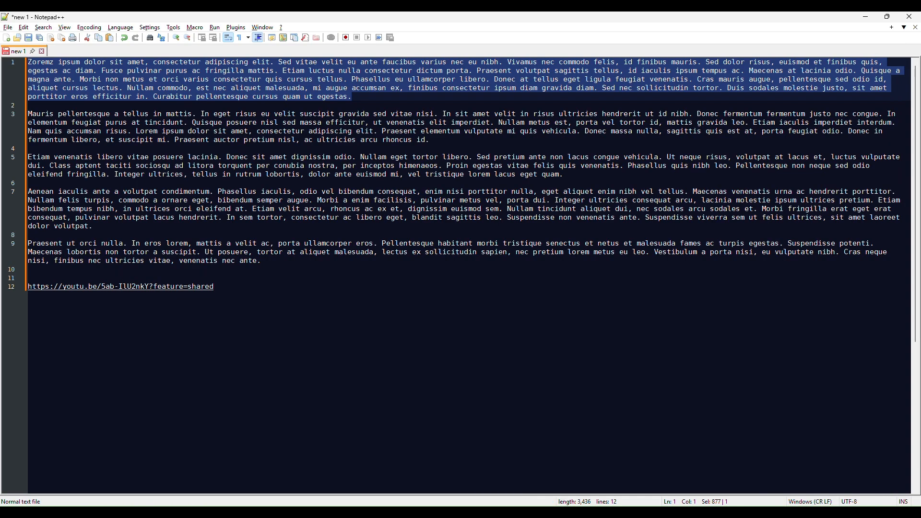
click(515, 512)
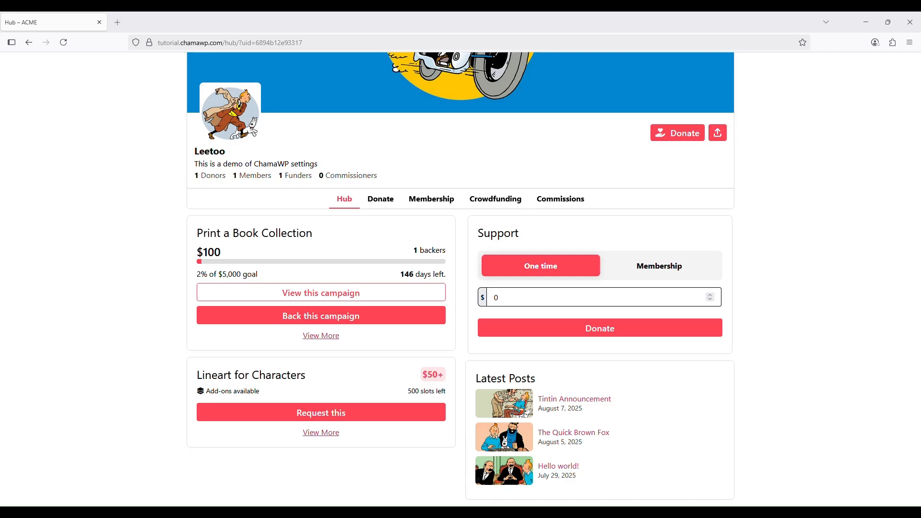
click(63, 42)
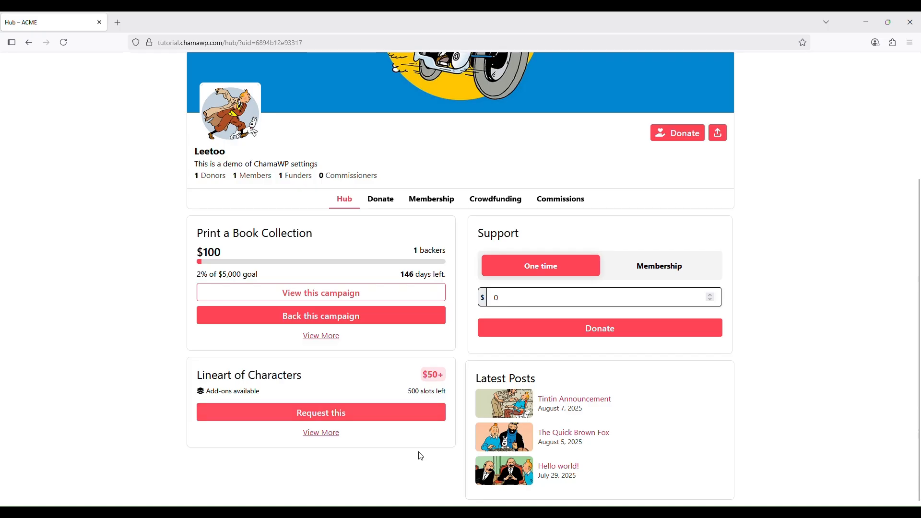
Open the public Commissions page from the hub and examine the "Lineart of Characters" listing's image, description, previews and slots
click(329, 433)
scroll(461, 376, down, 7)
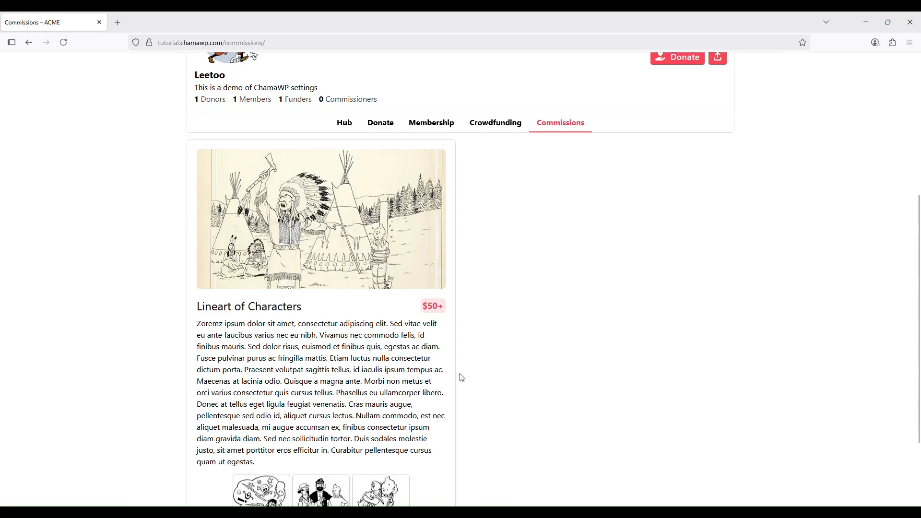
scroll(462, 379, up, 4)
scroll(463, 379, up, 2)
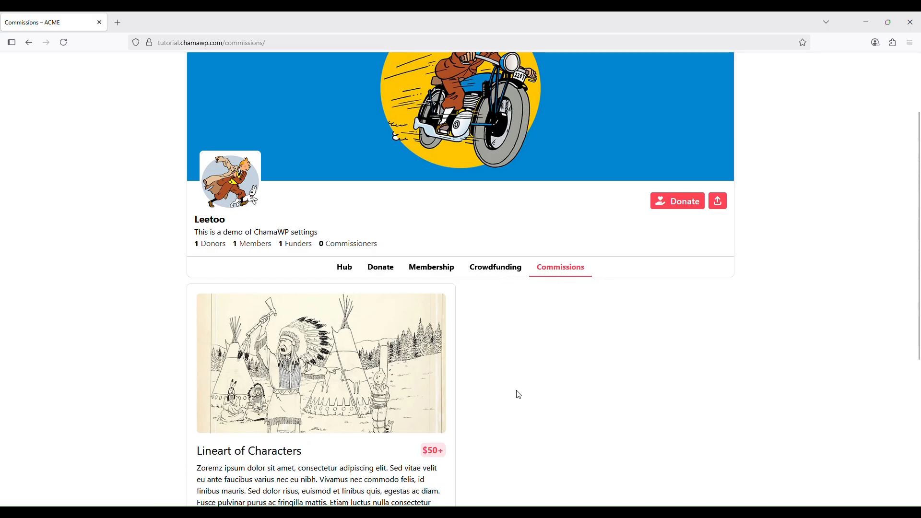
click(564, 274)
scroll(566, 301, down, 7)
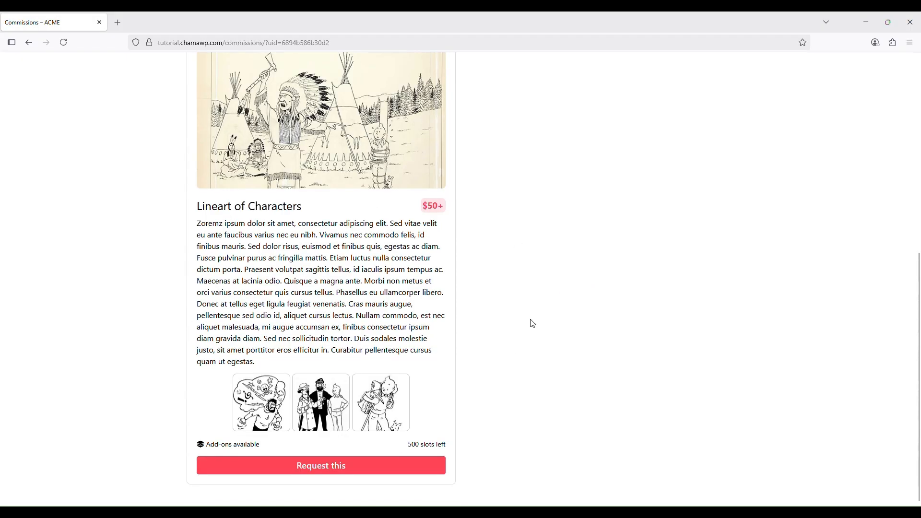
scroll(420, 386, up, 7)
scroll(425, 365, down, 7)
scroll(440, 265, up, 6)
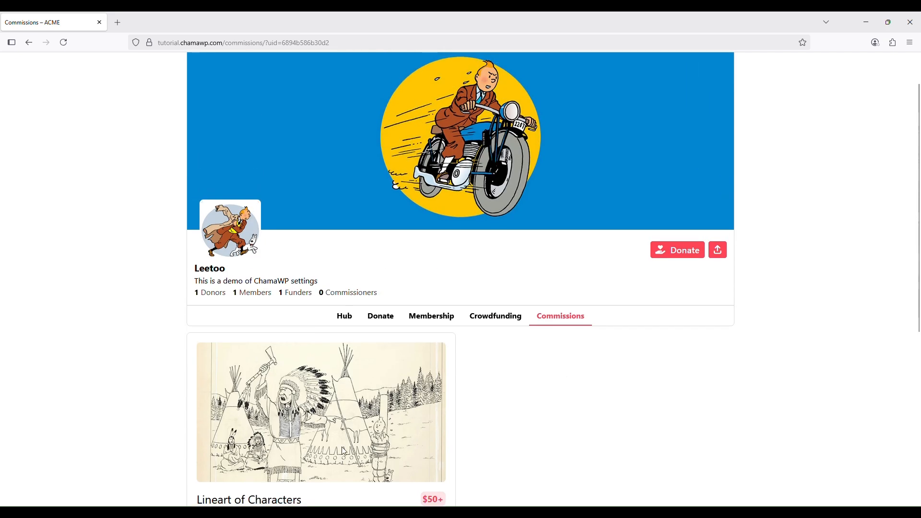
scroll(422, 389, down, 5)
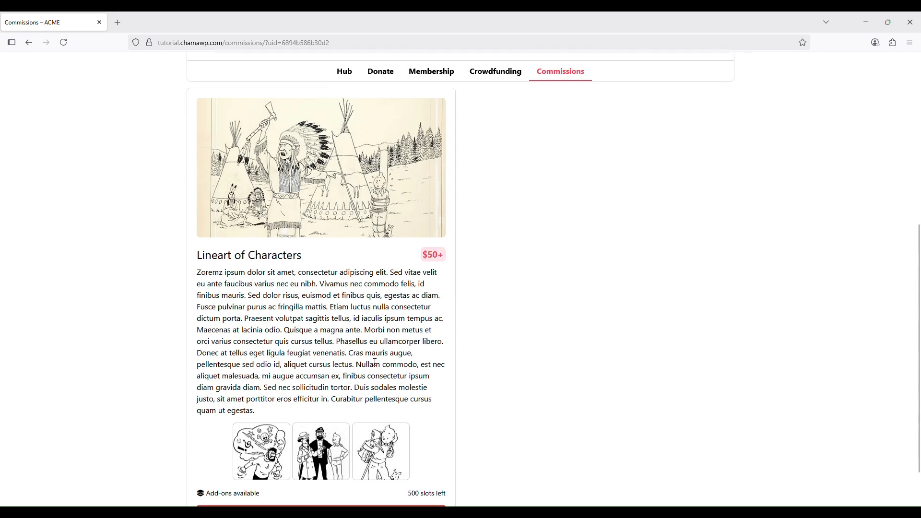
scroll(563, 292, up, 4)
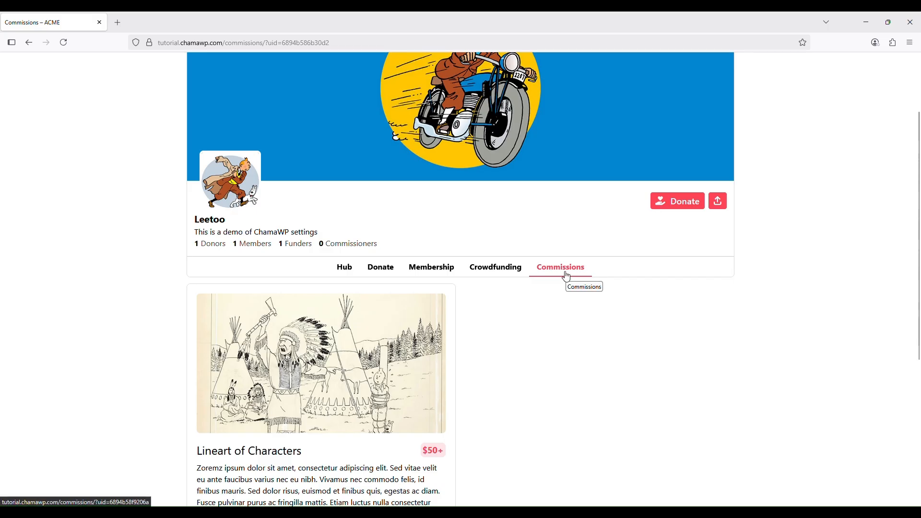
Return to the Hub page and reopen the full commission listing from its "Lineart of Characters" card
click(344, 266)
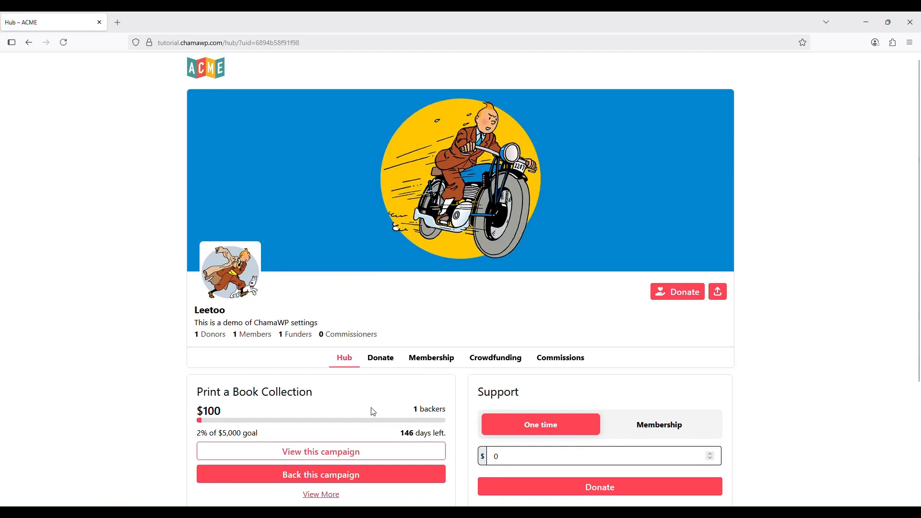
scroll(336, 418, down, 3)
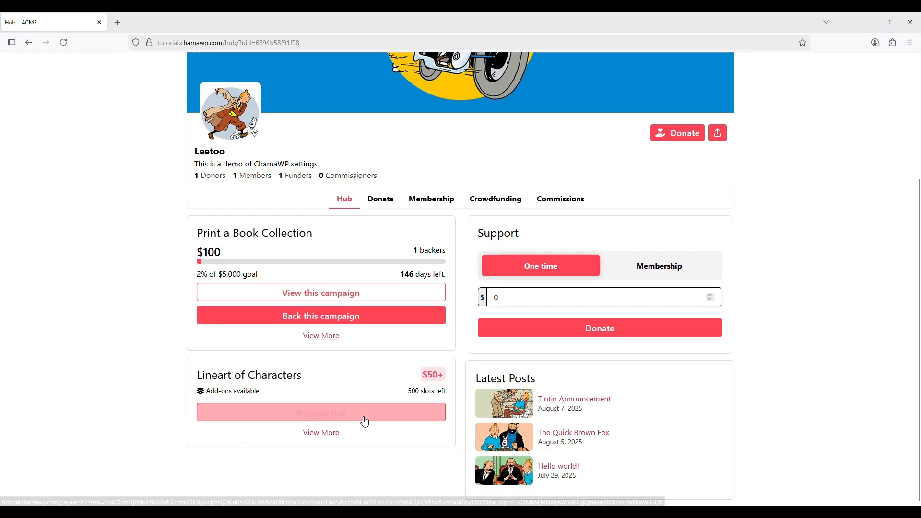
click(329, 434)
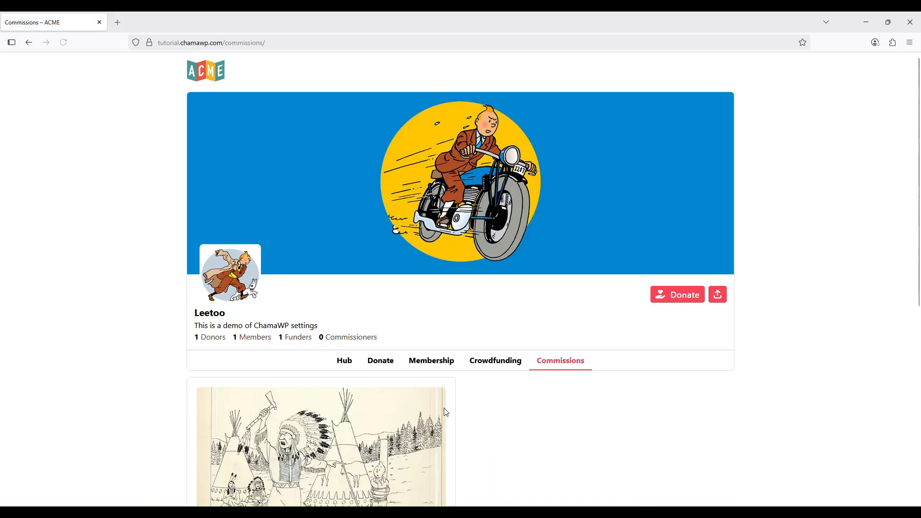
scroll(415, 387, down, 4)
scroll(415, 387, down, 3)
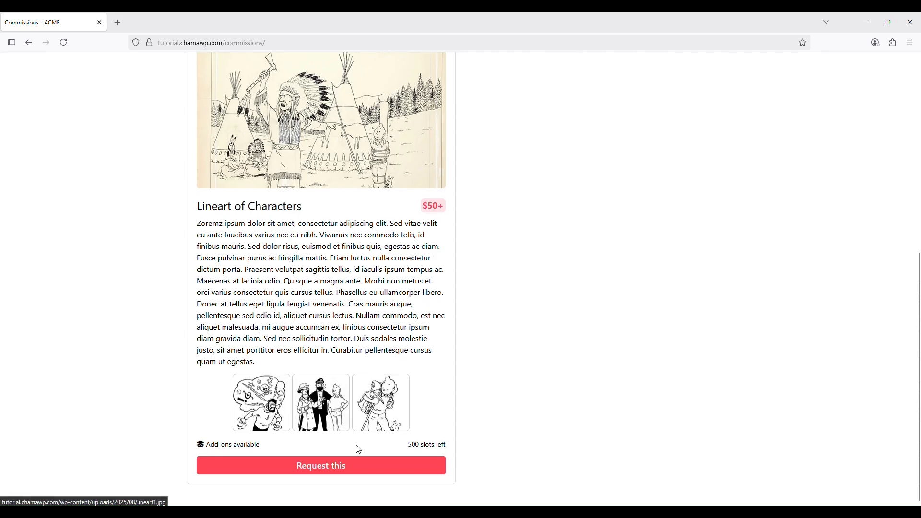
scroll(359, 449, up, 3)
scroll(360, 449, down, 3)
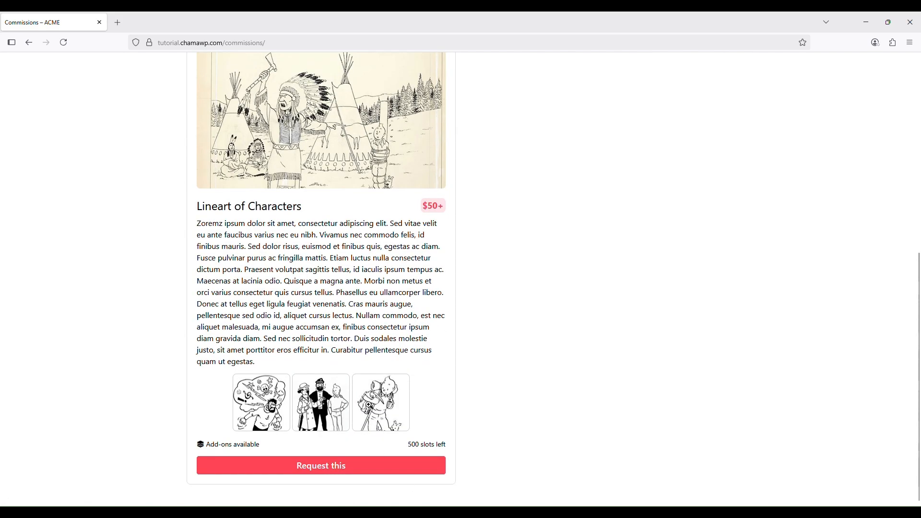
Browse the commission's preview images in the enlarged gallery view, then close it
click(277, 406)
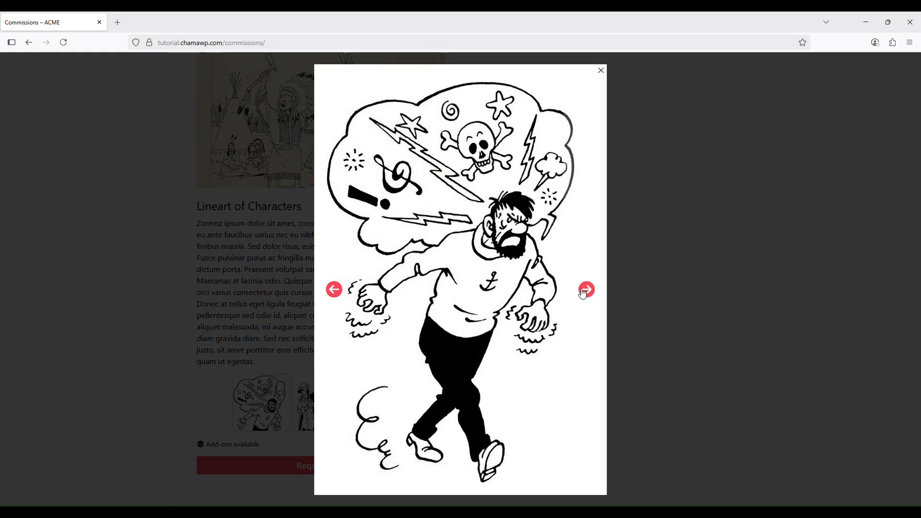
click(587, 290)
click(586, 290)
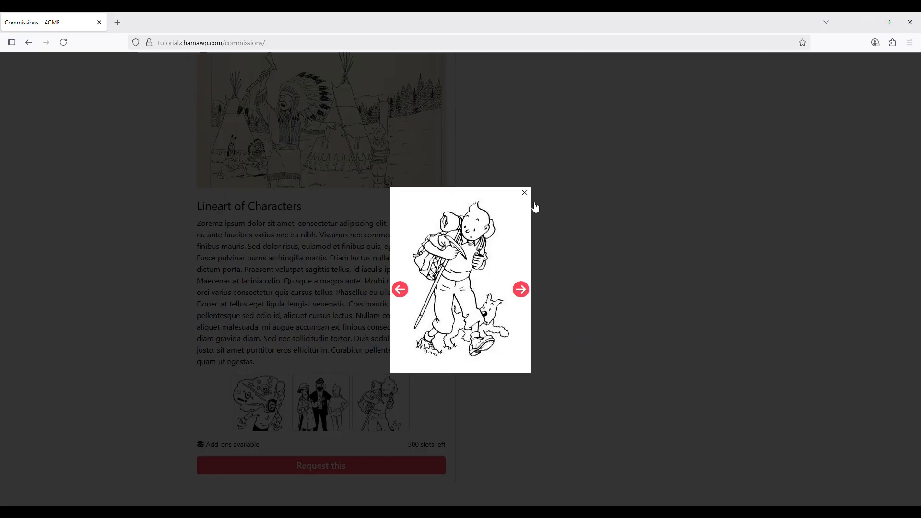
click(400, 290)
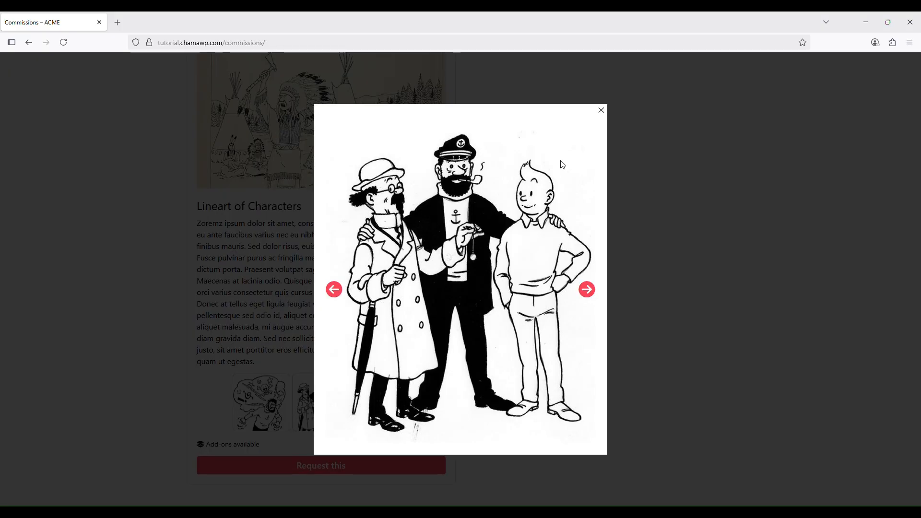
click(600, 112)
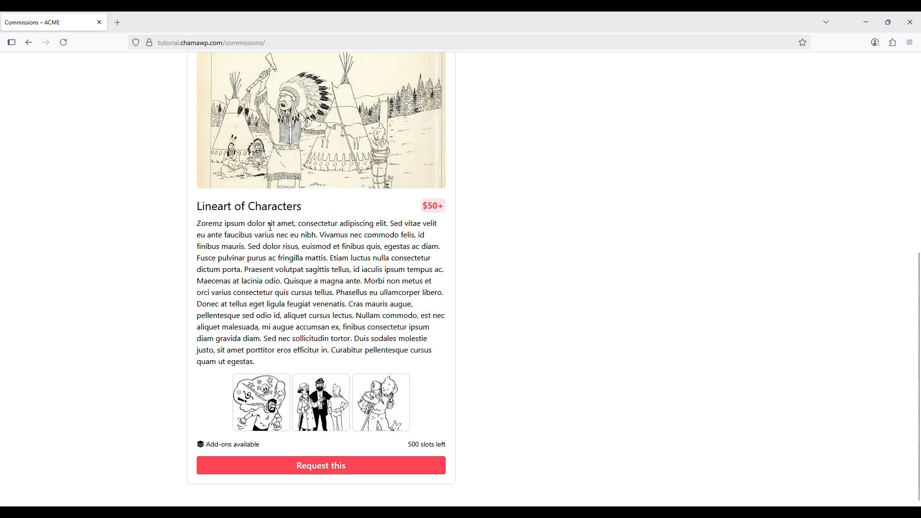
Open the request form for "Lineart of Characters" and try to proceed to payment with its required fields empty
click(338, 475)
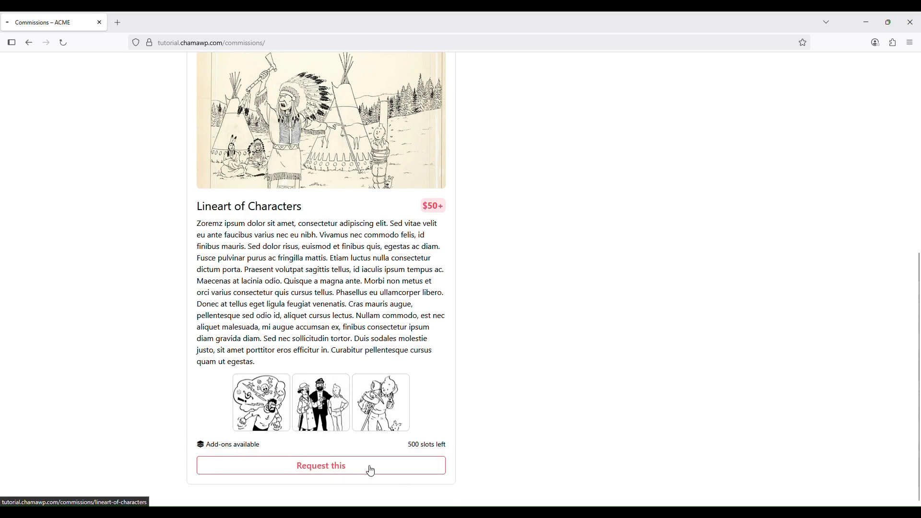
scroll(652, 377, down, 4)
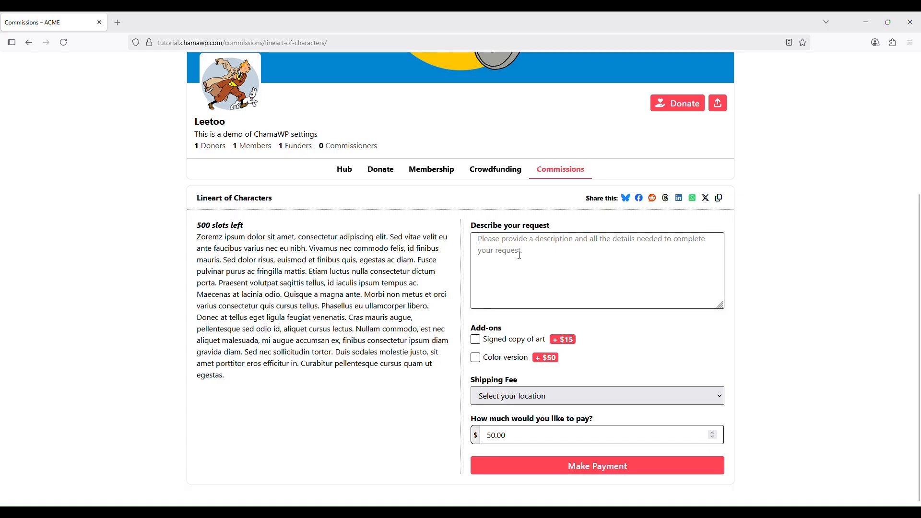
click(643, 468)
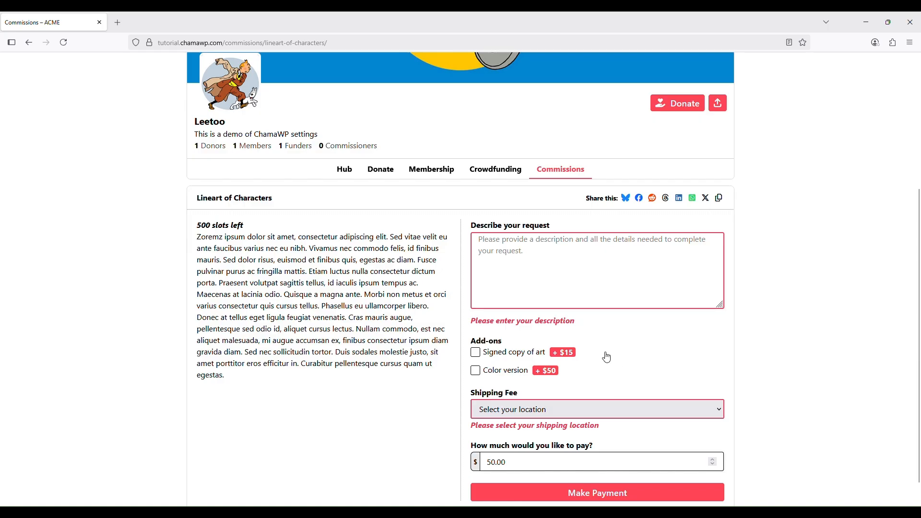
Describe the request as a commission wanted for a friend, giving the friend's first name
click(524, 253)
text(I would l)
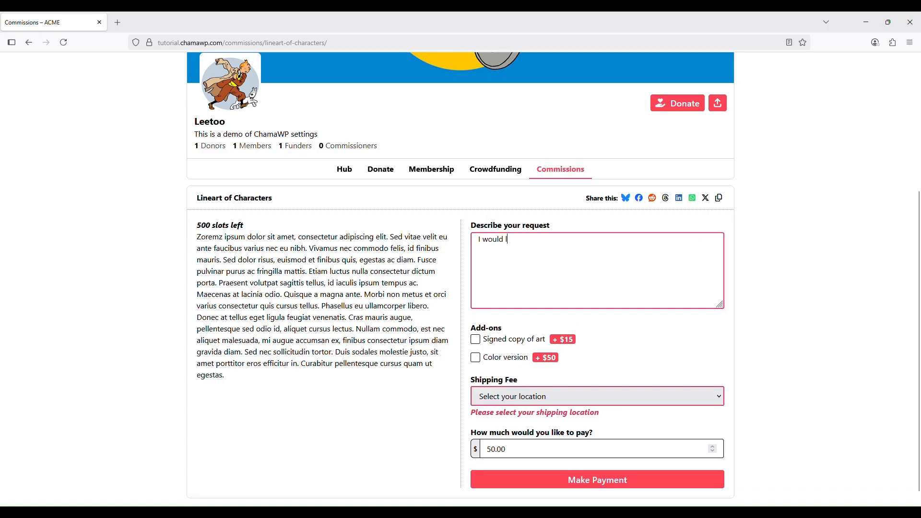
text(ike)
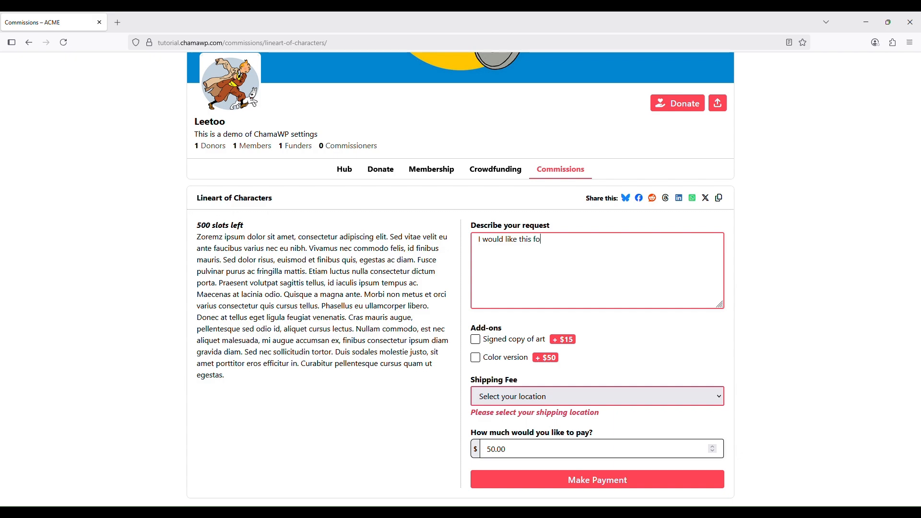
text(this for my friend Joe.)
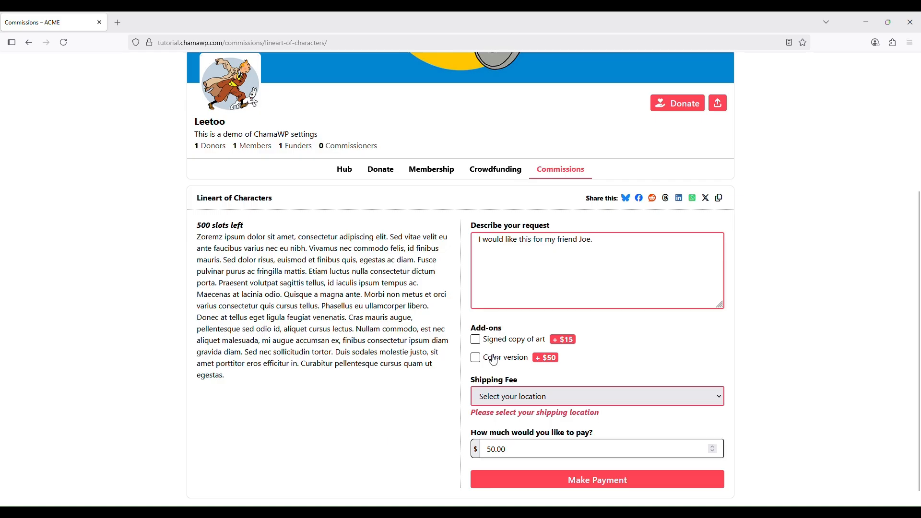
Include the "Signed copy of art" and "Color version" add-ons and choose the North America shipping option
click(475, 339)
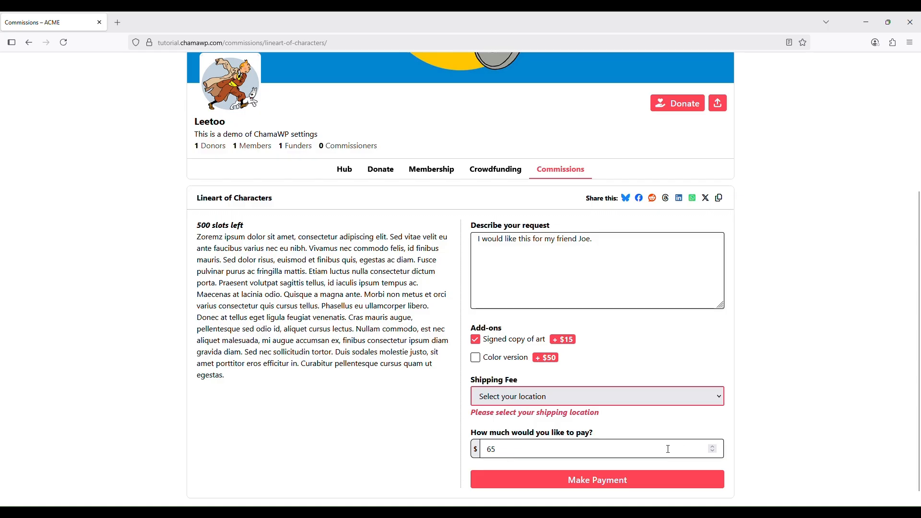
scroll(586, 381, down, 1)
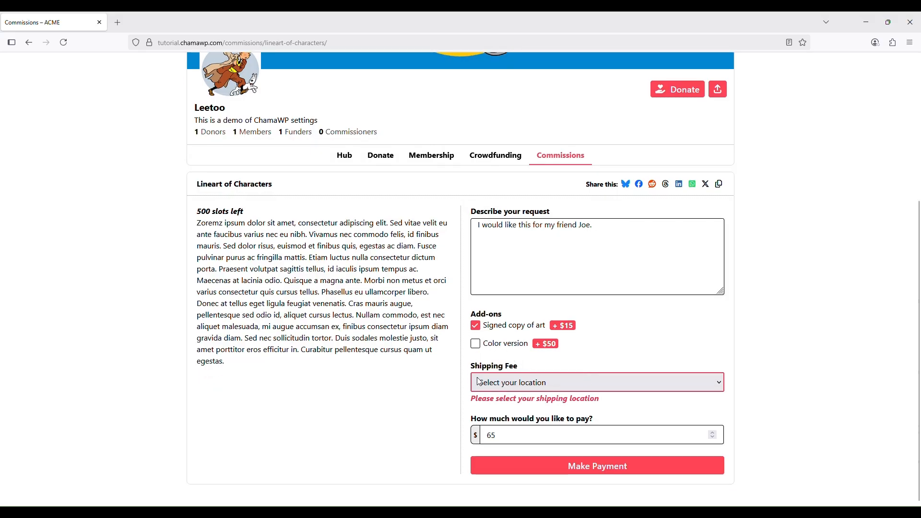
click(476, 344)
click(541, 438)
click(547, 391)
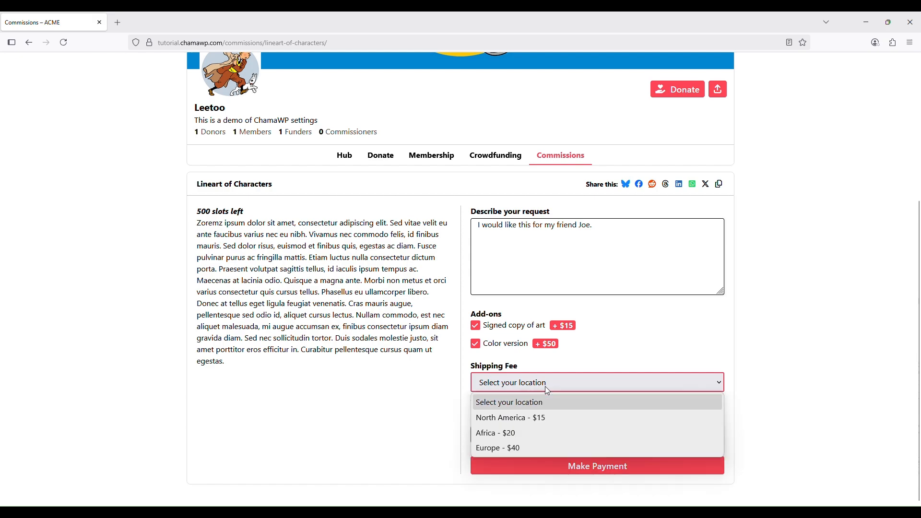
click(545, 418)
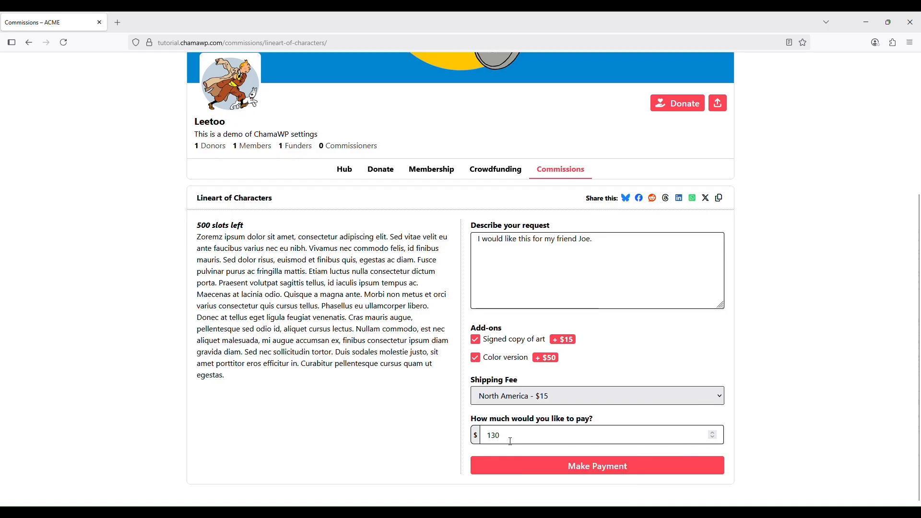
Set the amount to pay for the commission request to $200 and proceed to payment
drag(510, 441, 434, 443)
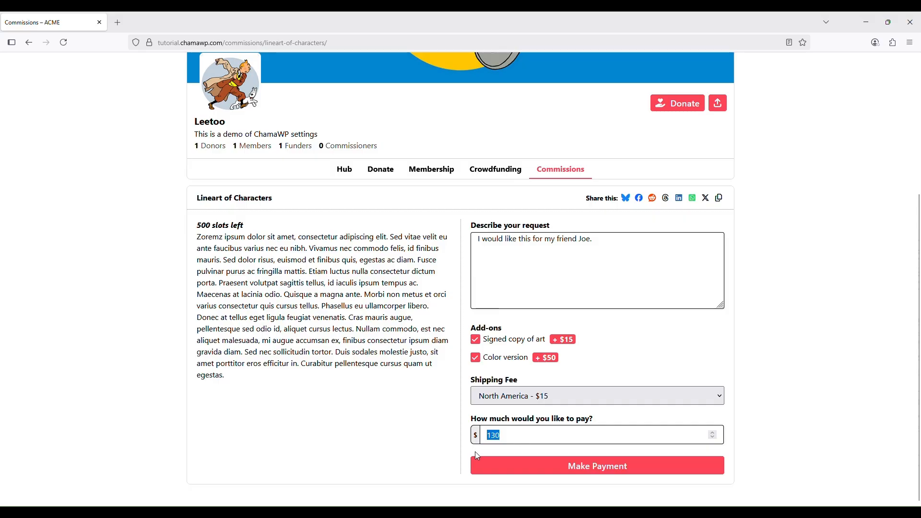
text(200)
click(626, 470)
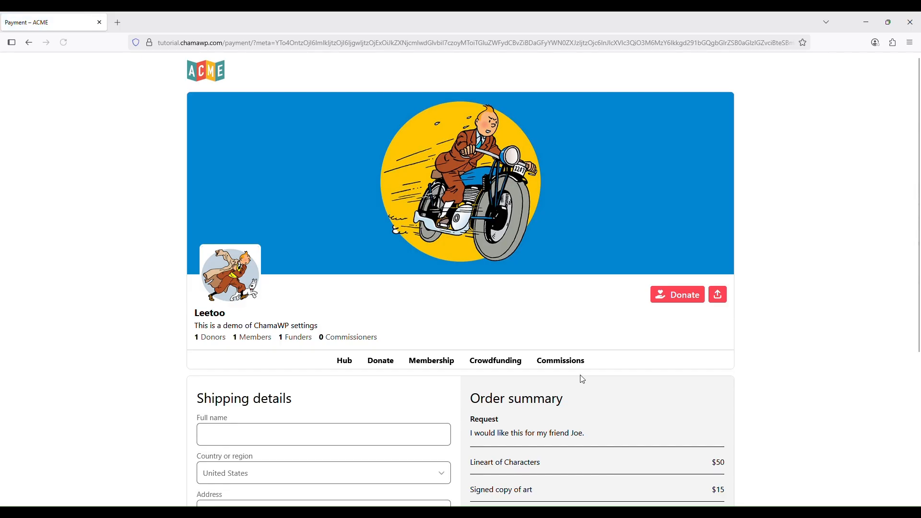
Fill in the shipping details with the customer's full name and a suggested United States postal address
scroll(583, 379, down, 3)
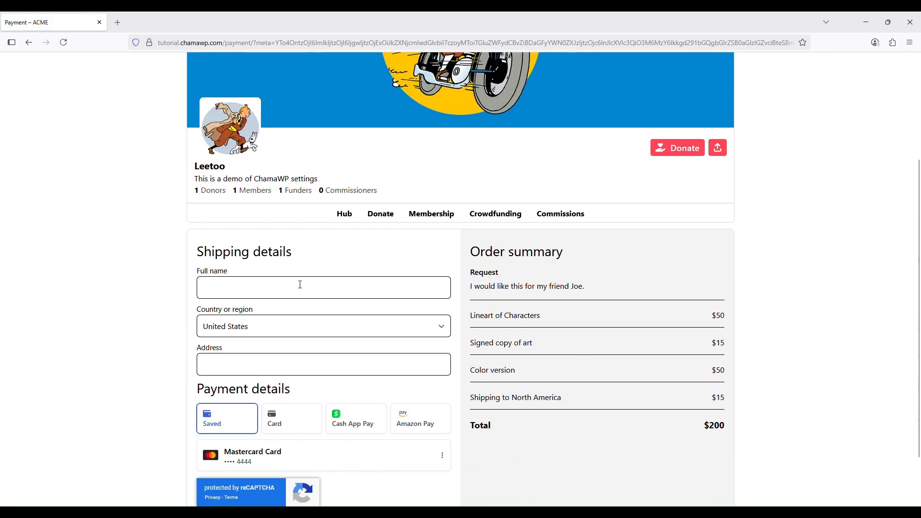
click(352, 284)
text(Johnny Bravo)
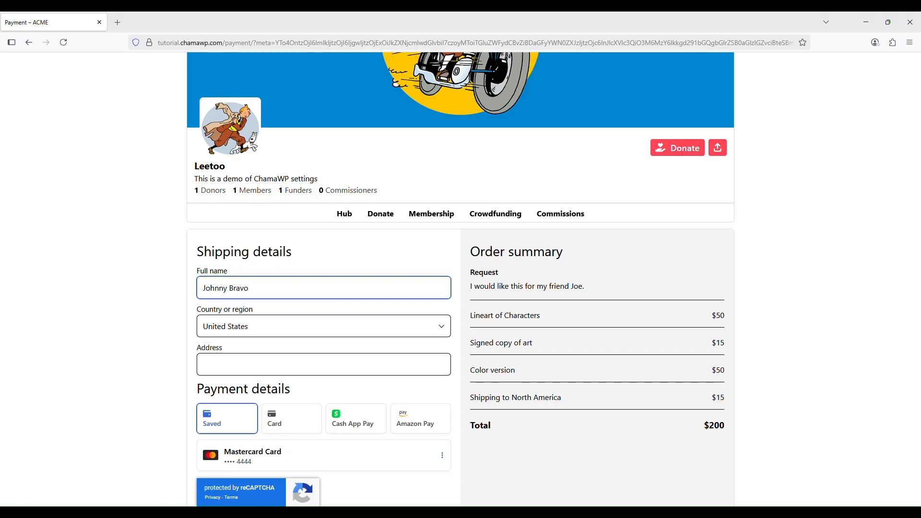
click(275, 360)
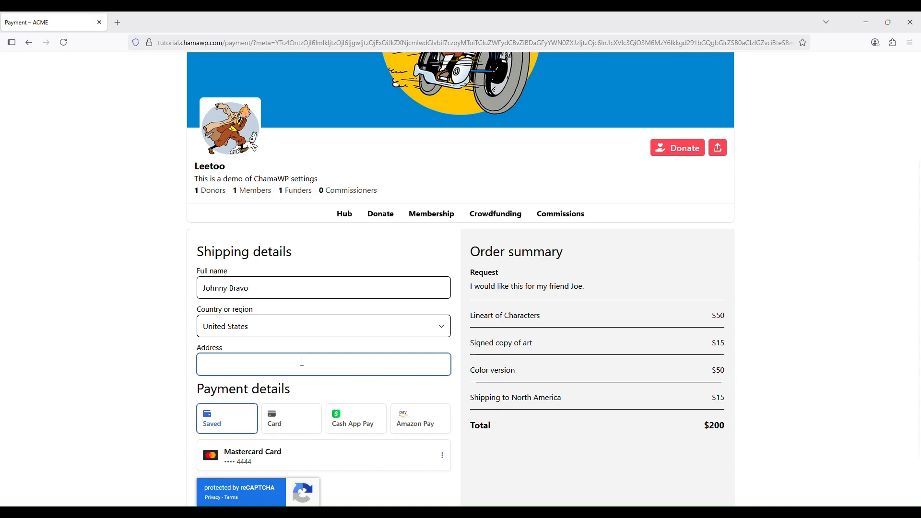
text(124)
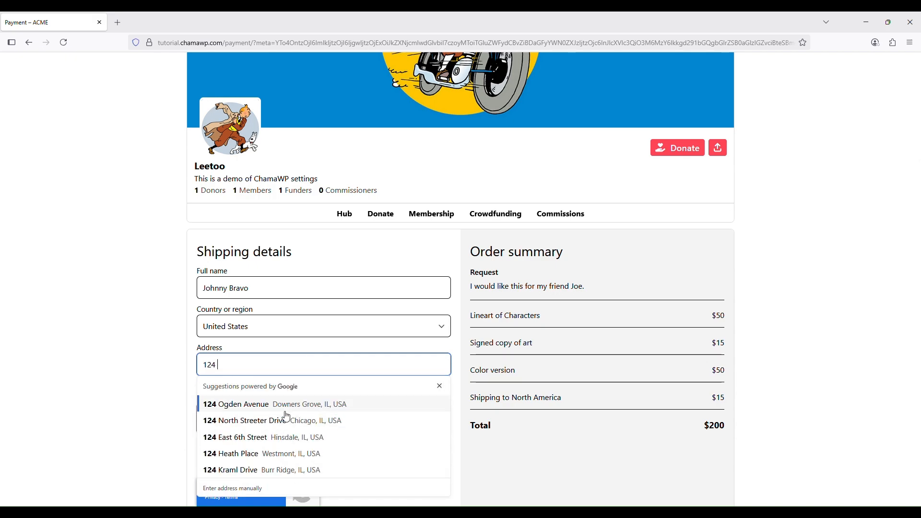
click(306, 426)
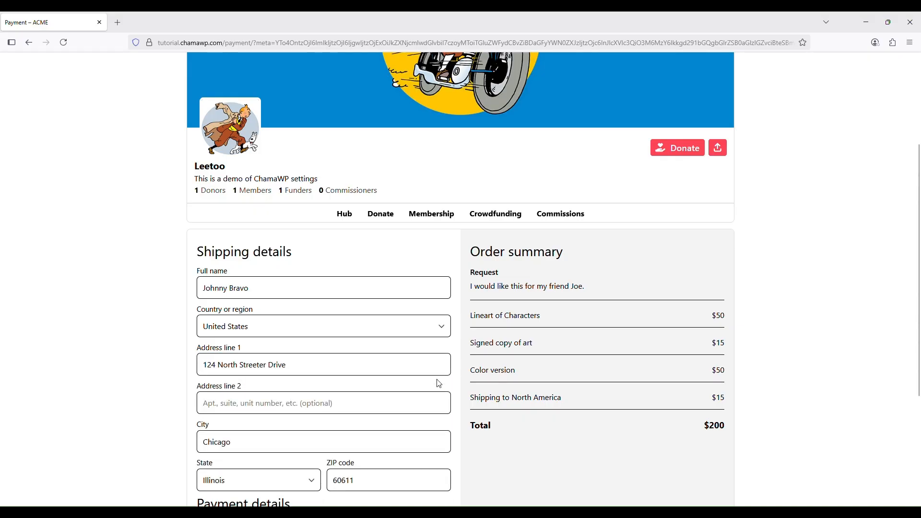
Pay for the commission order with the saved Mastercard
scroll(434, 382, down, 3)
scroll(421, 378, down, 1)
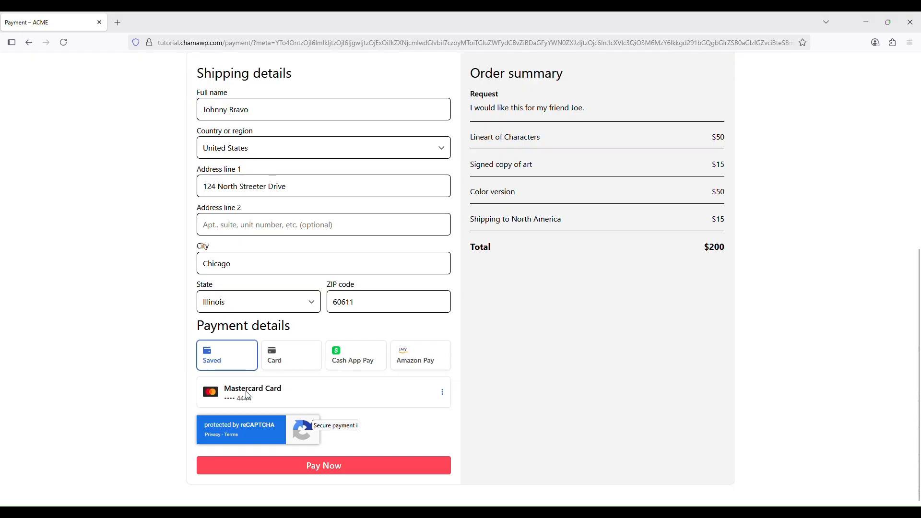
click(359, 466)
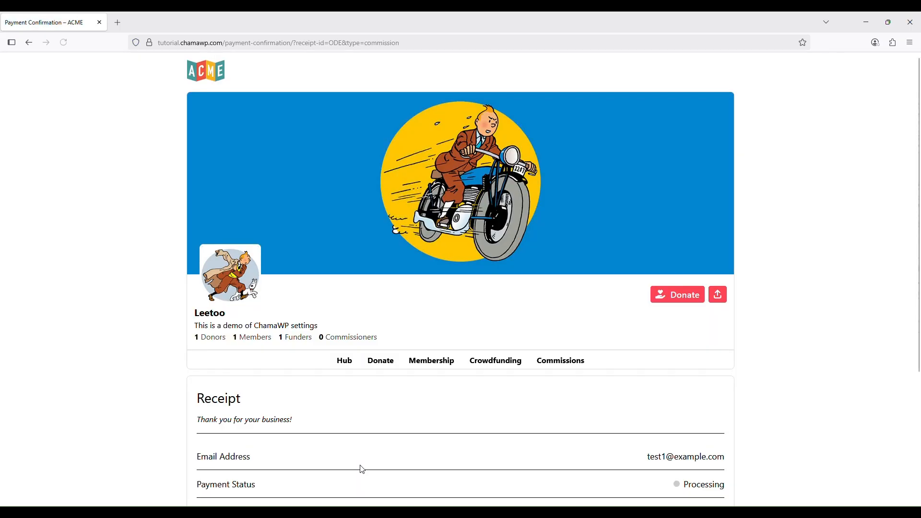
Review the commission receipt and reload the page to check the updated payment status
scroll(439, 424, down, 3)
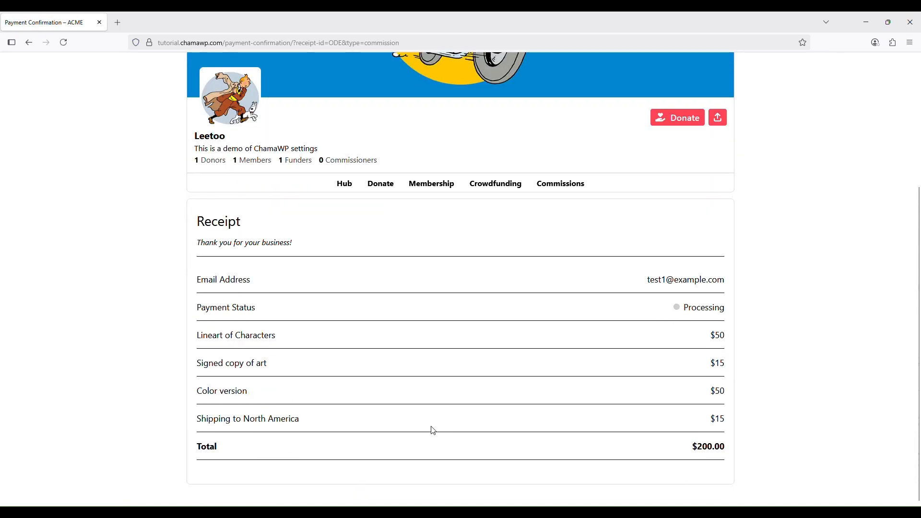
scroll(433, 431, up, 1)
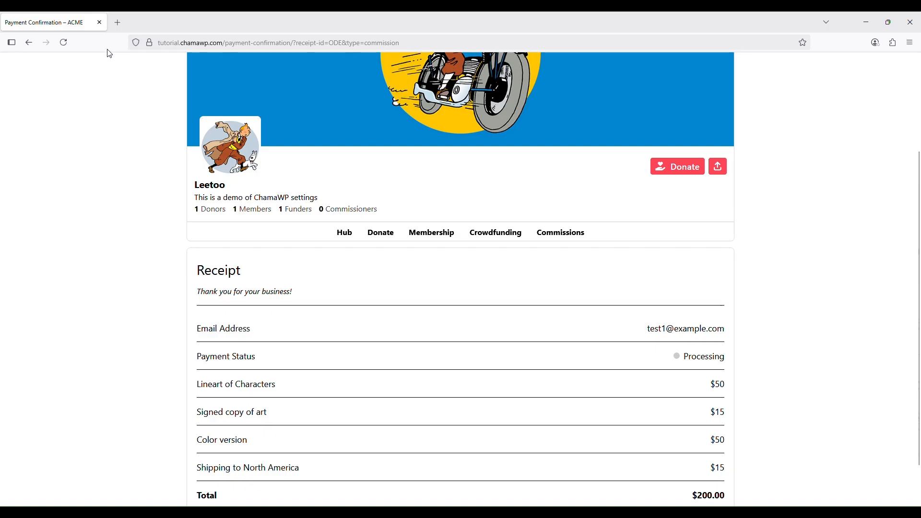
click(62, 44)
scroll(497, 214, down, 1)
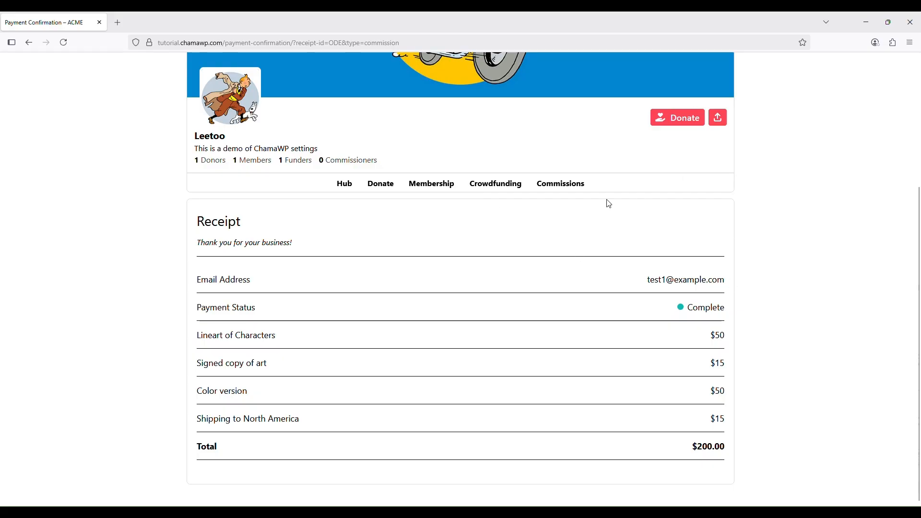
Look over the refreshed receipt once more and open the creator's Hub page
scroll(724, 325, up, 1)
scroll(425, 241, up, 2)
scroll(425, 240, down, 2)
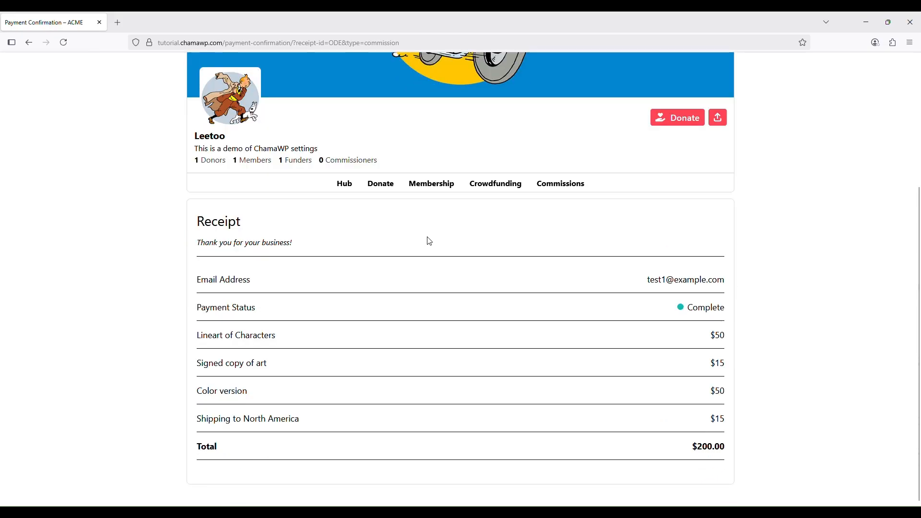
scroll(656, 283, up, 4)
click(348, 363)
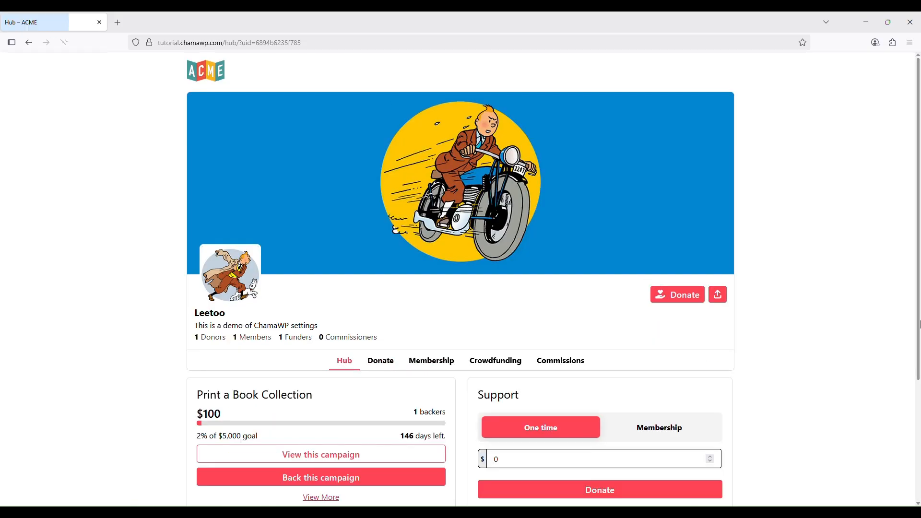